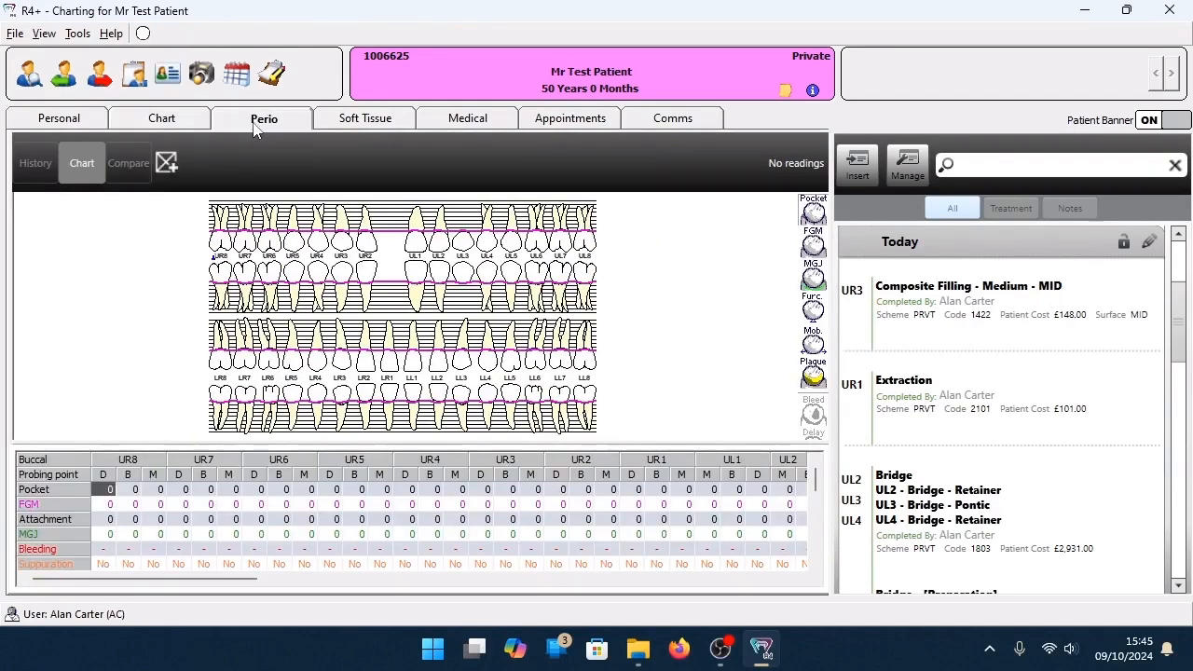
Start a new perio recording and enter upper buccal pocket depths: 3 at UR8 distal, then 2 from UR8 buccal to UR6 buccal.
click(165, 164)
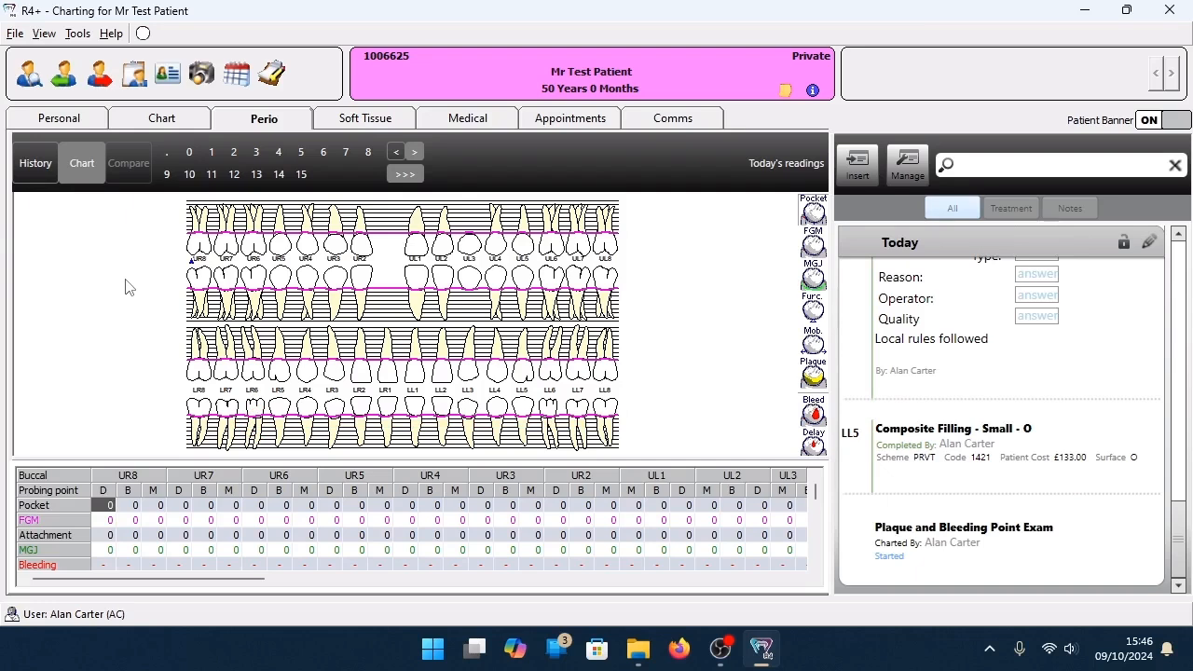
click(256, 153)
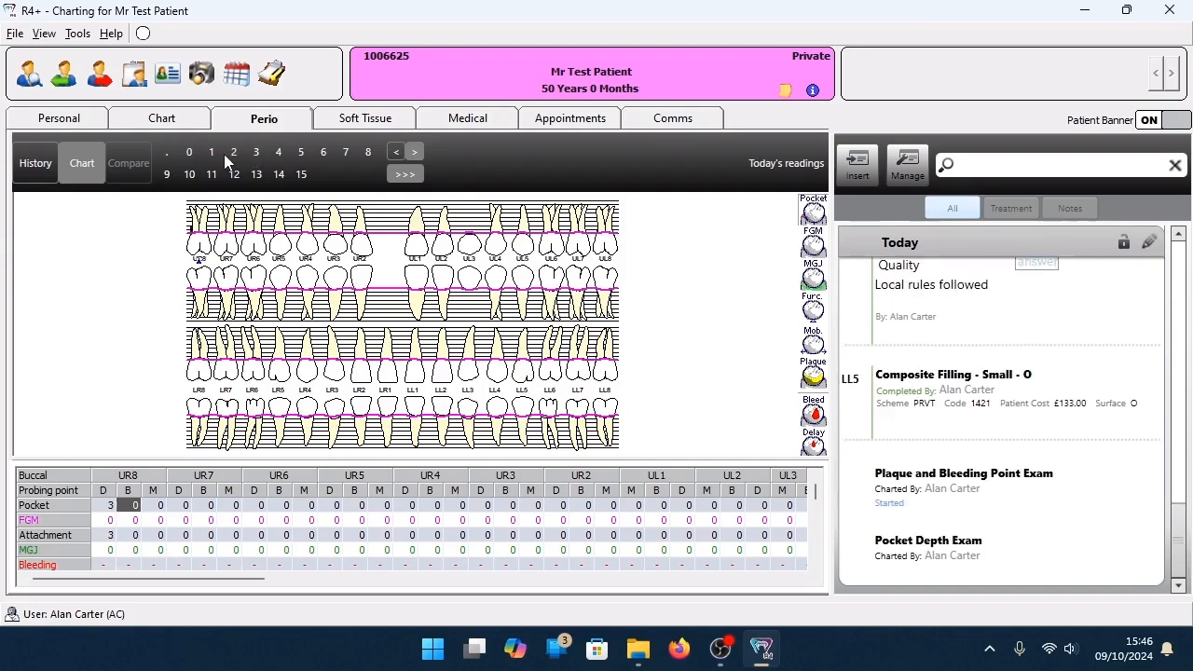
click(233, 153)
click(234, 153)
click(235, 154)
click(236, 154)
click(236, 154)
click(234, 153)
click(234, 153)
Enter a pocket depth of 3 at each upper buccal probing point from UR6 mesial to UL7 mesial.
click(257, 153)
click(258, 153)
click(259, 154)
click(260, 154)
click(261, 154)
triple_click(261, 149)
triple_click(261, 149)
triple_click(261, 149)
click(261, 149)
triple_click(261, 149)
click(261, 150)
double_click(261, 149)
double_click(261, 150)
click(261, 149)
click(261, 149)
click(261, 149)
double_click(261, 149)
click(261, 149)
click(261, 149)
click(260, 149)
click(261, 149)
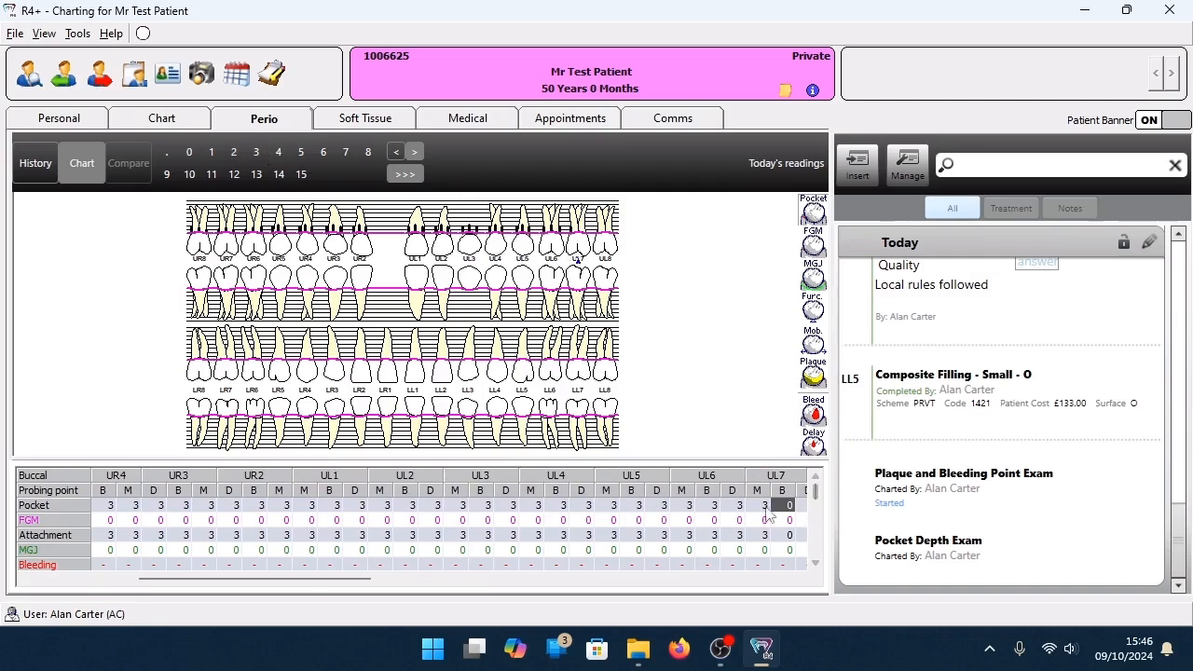
Enter a pocket depth of 5 at the remaining upper buccal probing points of UL7 and UL8.
click(304, 161)
click(305, 161)
click(304, 160)
click(305, 160)
click(305, 161)
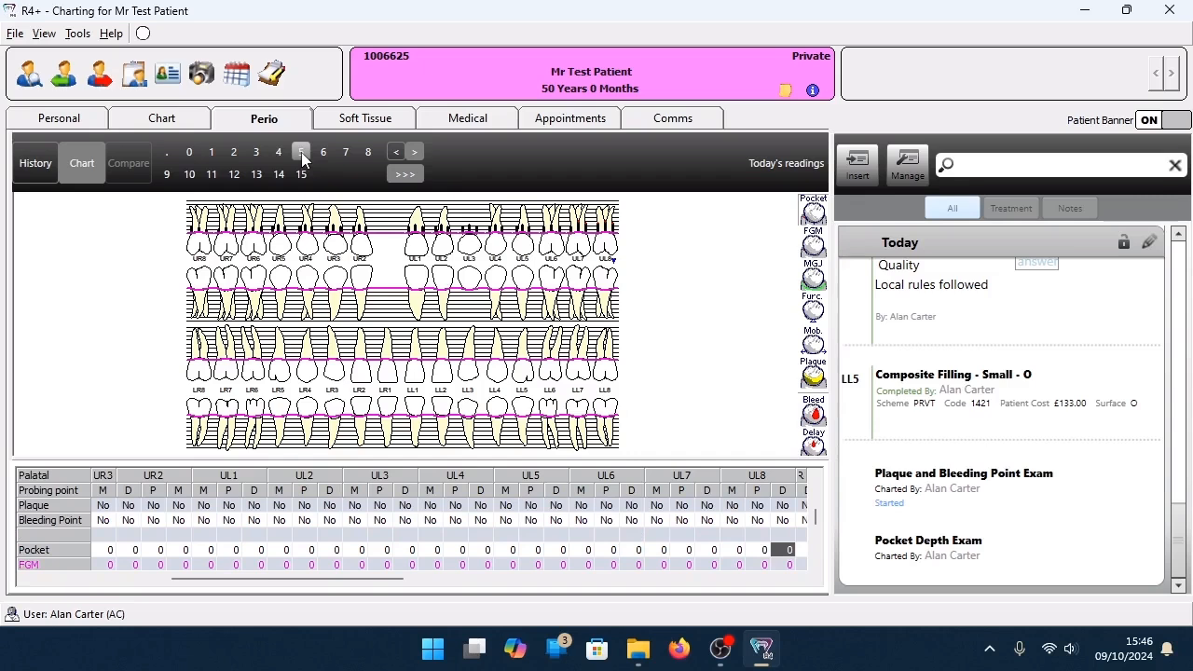
Enter a pocket depth of 5 at the upper palatal probing points from UL8 across to UR8.
click(301, 160)
click(302, 160)
click(301, 160)
double_click(301, 160)
click(302, 160)
double_click(301, 160)
click(301, 160)
double_click(301, 160)
double_click(301, 160)
click(301, 161)
double_click(301, 161)
click(301, 161)
double_click(301, 160)
double_click(301, 161)
double_click(301, 160)
click(301, 160)
double_click(301, 161)
double_click(301, 160)
double_click(301, 161)
double_click(301, 161)
double_click(301, 160)
double_click(301, 160)
double_click(301, 161)
double_click(301, 160)
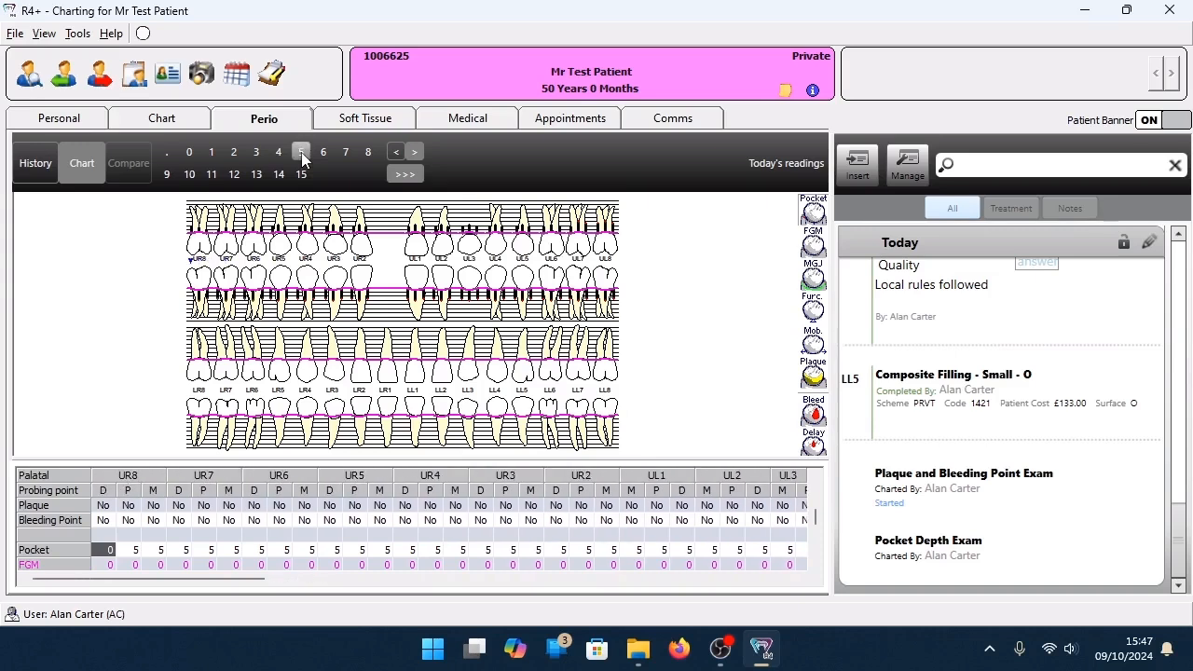
Complete the palatal reading at UR8 distal and enter a pocket depth of 5 at all lower lingual points from LR8 to LL8.
click(301, 160)
double_click(301, 161)
double_click(302, 160)
double_click(301, 160)
double_click(301, 161)
double_click(301, 160)
double_click(301, 158)
double_click(301, 158)
double_click(301, 158)
double_click(301, 159)
double_click(302, 158)
double_click(301, 159)
double_click(301, 158)
double_click(301, 158)
double_click(301, 159)
double_click(302, 159)
double_click(301, 159)
double_click(301, 159)
double_click(301, 159)
double_click(301, 158)
double_click(301, 159)
Enter a pocket depth of 5 at all lower buccal probing points from LL8 to LR8.
double_click(301, 159)
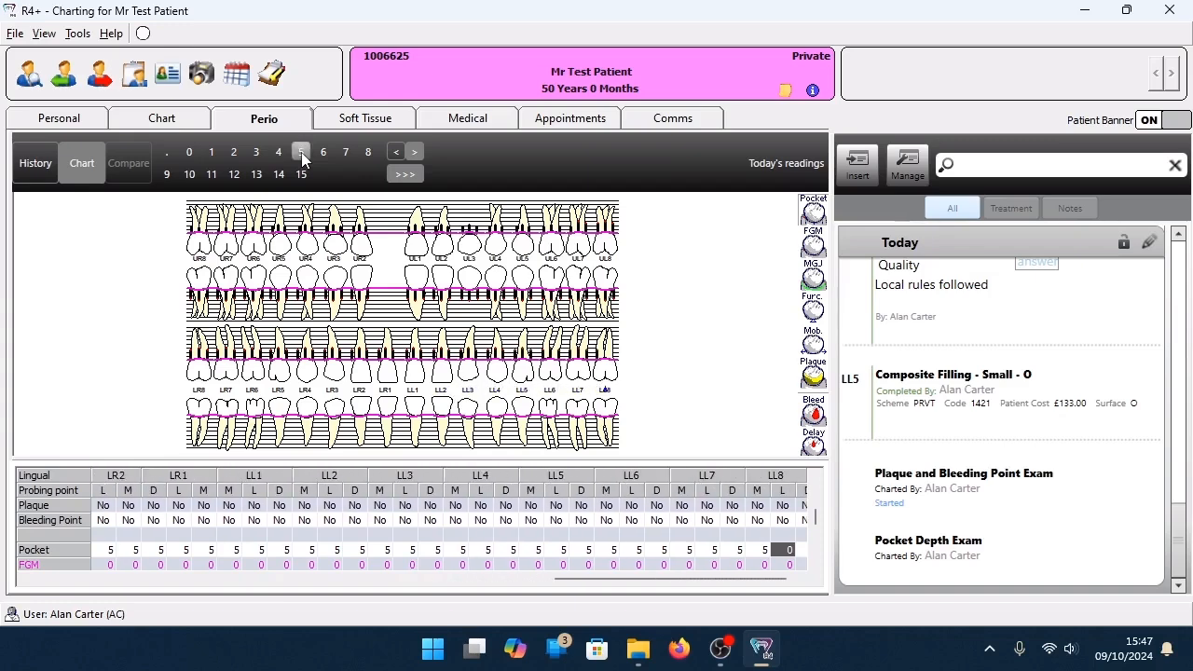
double_click(301, 159)
double_click(301, 159)
double_click(302, 159)
click(301, 159)
double_click(301, 158)
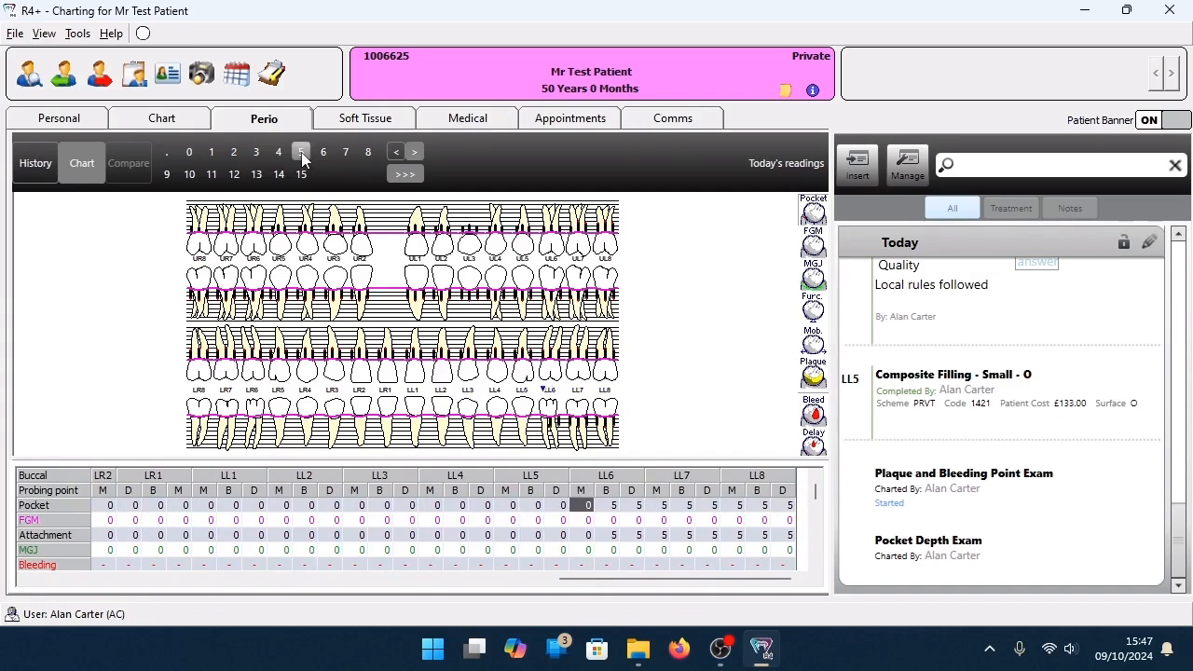
double_click(301, 159)
triple_click(301, 159)
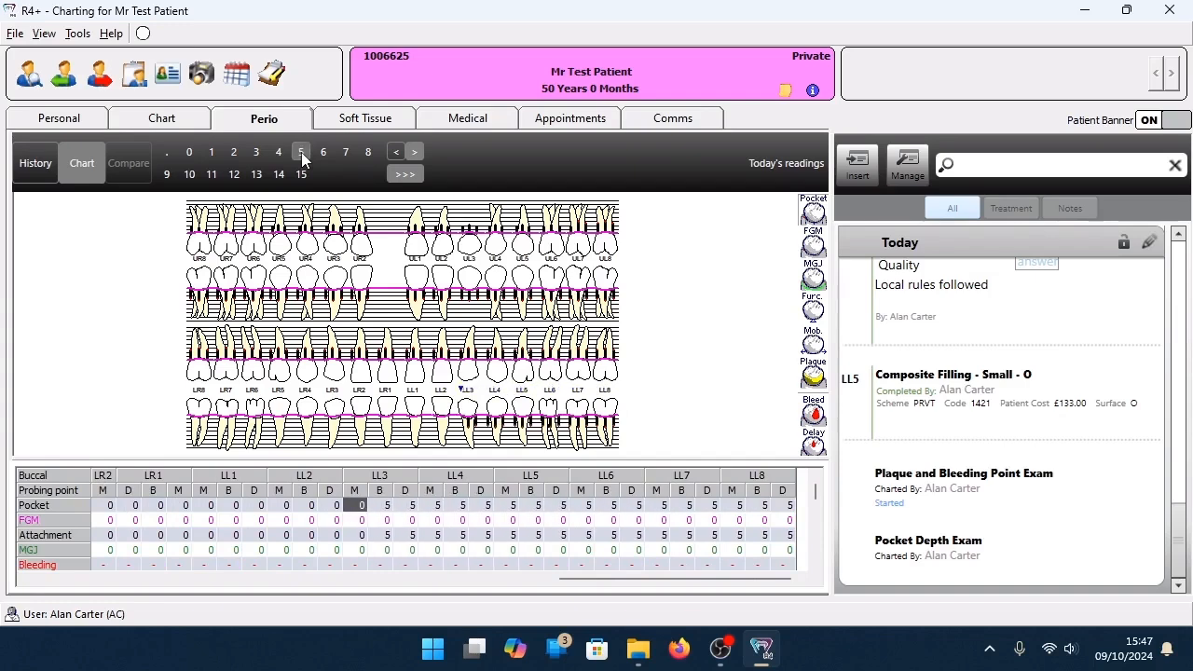
triple_click(302, 158)
double_click(301, 159)
double_click(301, 158)
triple_click(301, 158)
triple_click(301, 158)
triple_click(301, 158)
triple_click(301, 159)
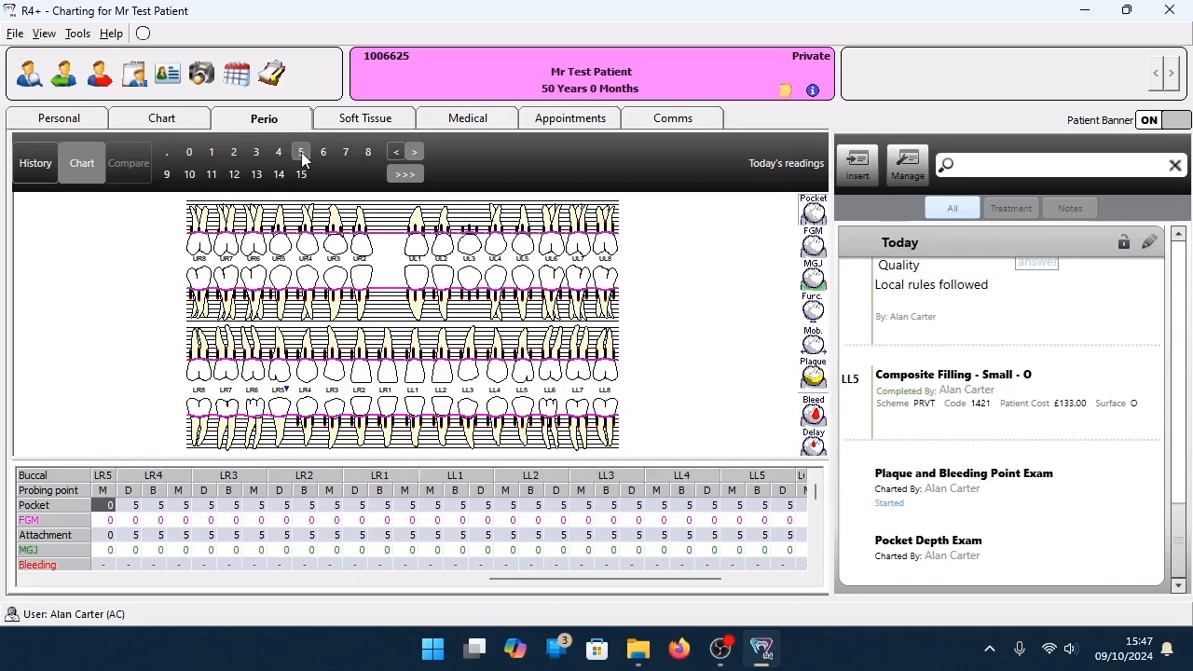
triple_click(301, 159)
triple_click(301, 158)
triple_click(301, 159)
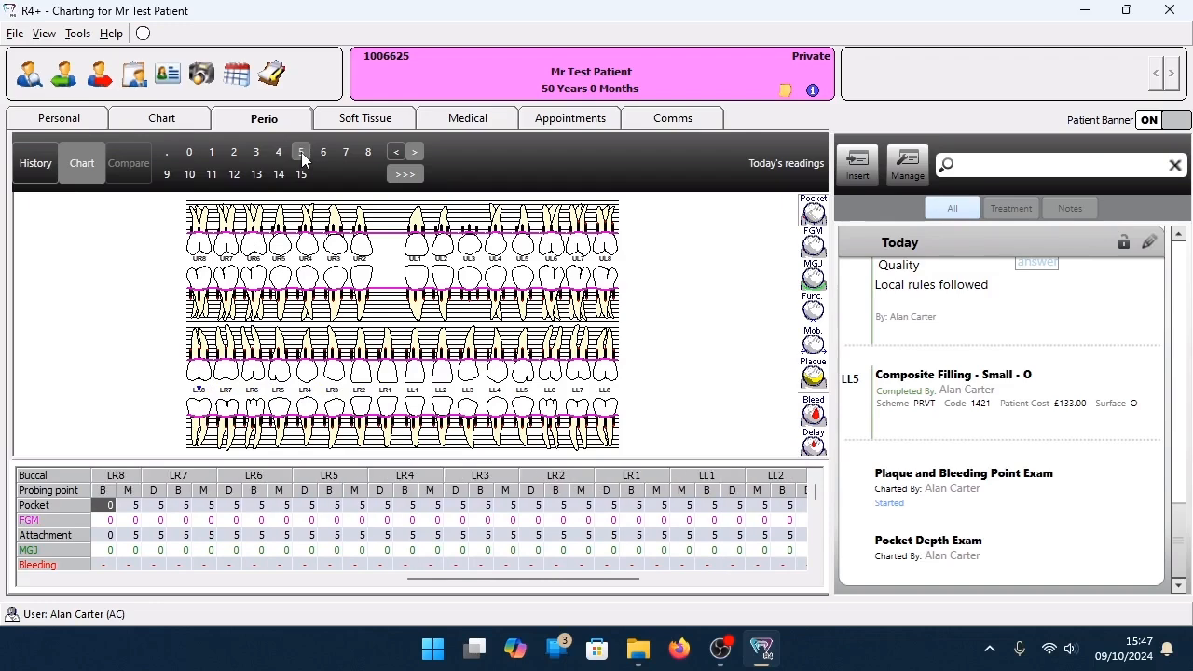
click(301, 159)
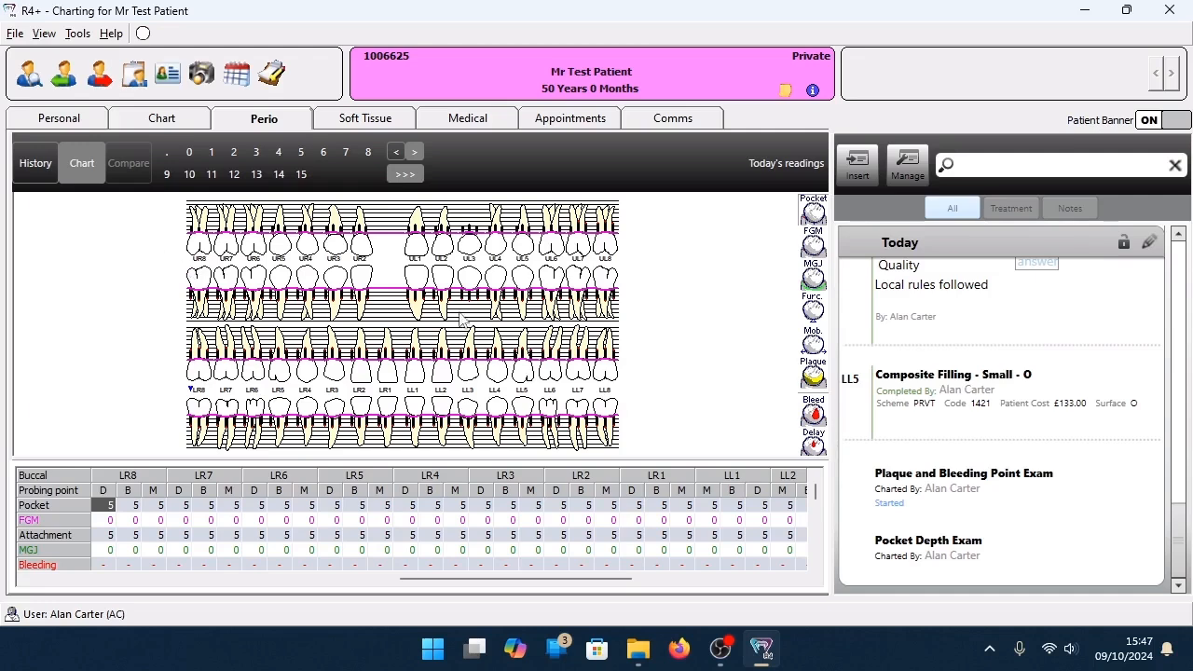
Change the lower lingual-side pocket depths to 15 at LL4 mesial and lingual, and at LR4 mesial and LR3 distal.
click(492, 383)
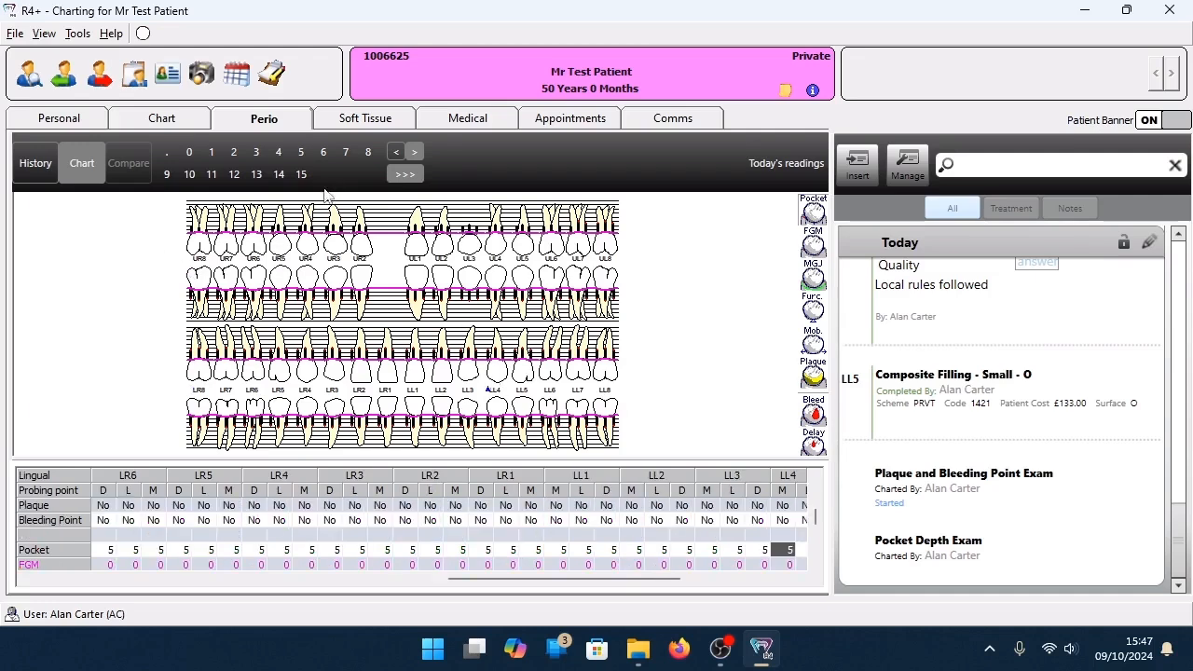
click(301, 174)
click(302, 175)
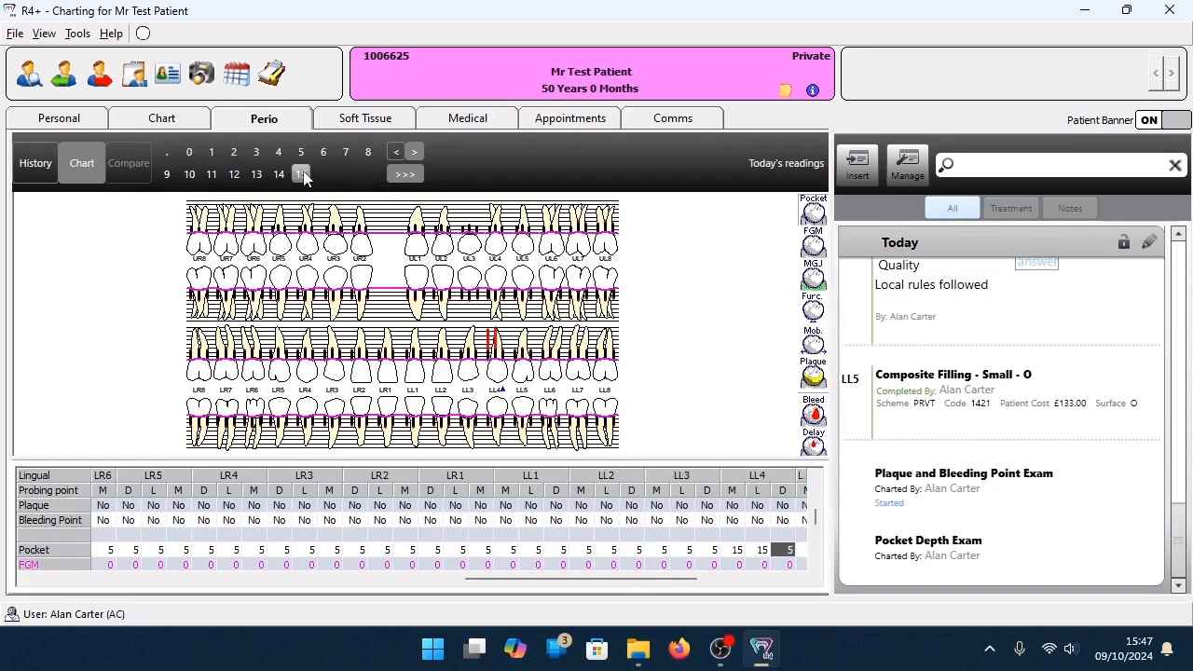
click(308, 387)
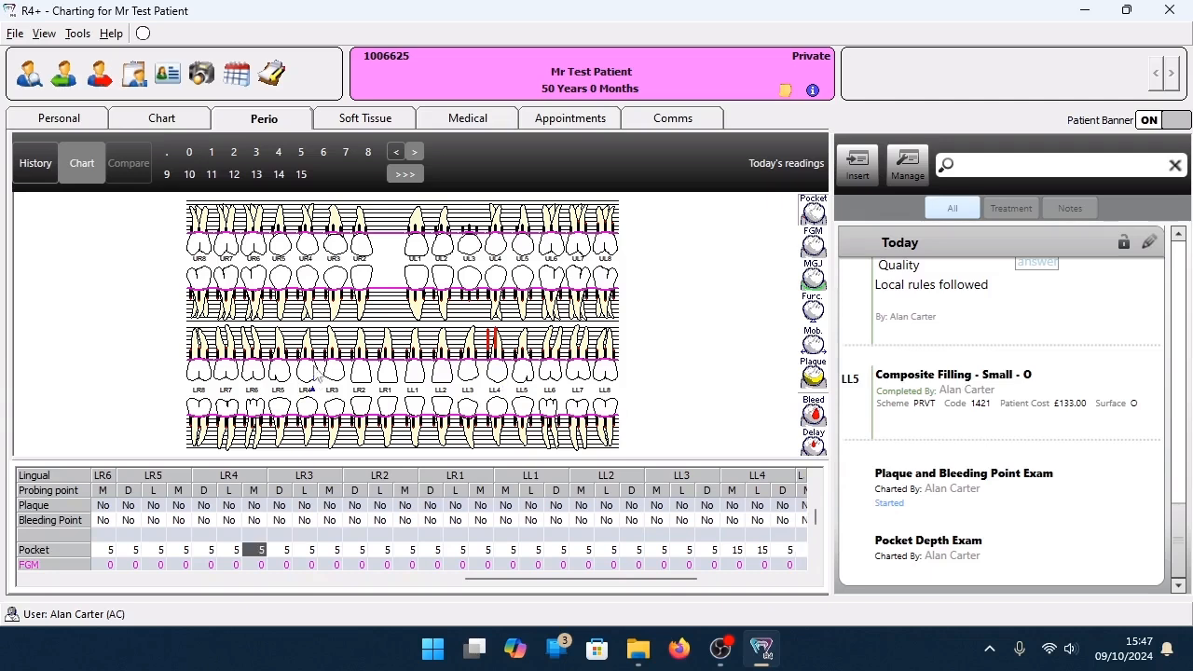
click(301, 175)
click(301, 174)
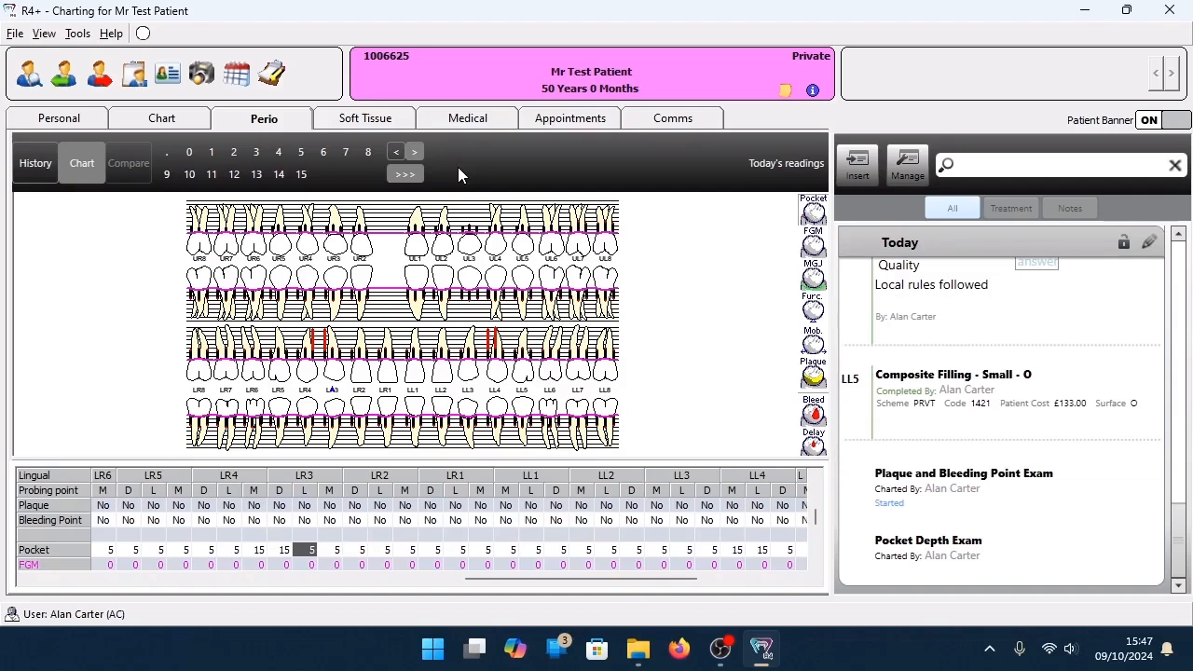
Switch to Free Gingival Margin charting and enter 2 at the upper buccal and palatal probing points of all teeth.
click(813, 244)
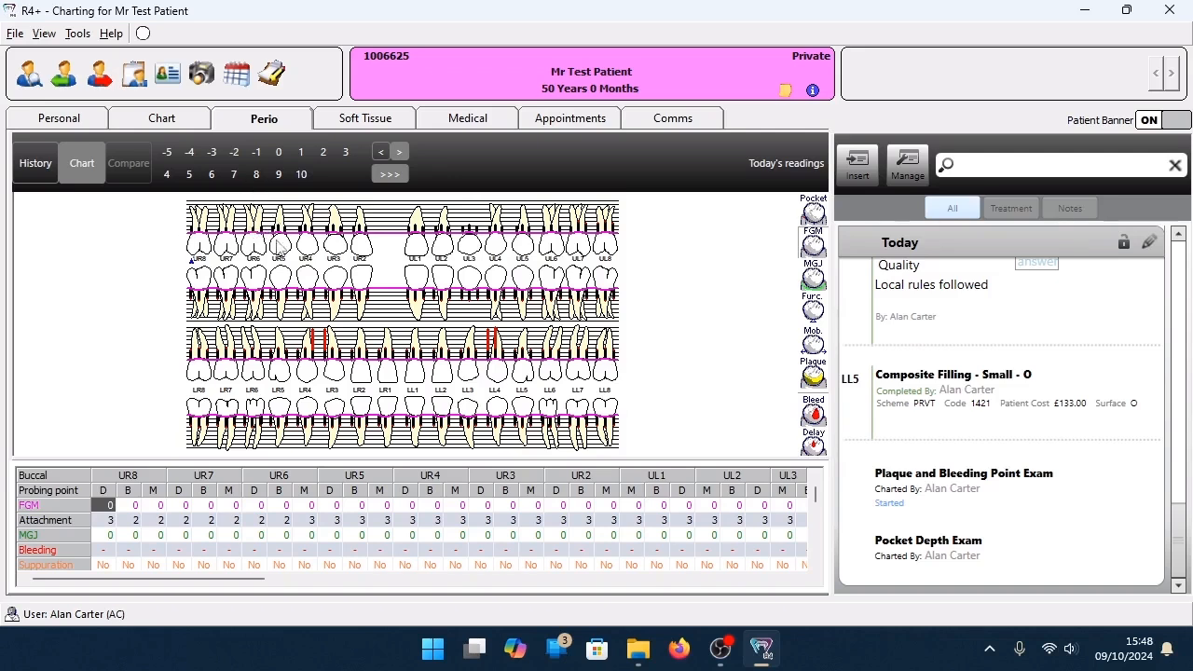
click(325, 156)
click(325, 156)
click(325, 155)
click(324, 156)
click(324, 155)
click(324, 155)
click(325, 156)
click(325, 155)
click(325, 156)
click(324, 156)
click(324, 156)
click(324, 156)
click(325, 156)
click(324, 156)
click(324, 155)
click(324, 156)
click(324, 156)
click(325, 155)
click(324, 155)
click(324, 155)
click(324, 156)
click(324, 155)
click(324, 155)
click(325, 155)
click(325, 156)
click(325, 156)
click(325, 156)
click(326, 156)
click(325, 155)
click(325, 156)
click(325, 155)
click(325, 155)
click(326, 156)
click(325, 156)
click(325, 156)
click(325, 156)
click(326, 155)
click(325, 155)
click(325, 155)
click(326, 156)
click(325, 156)
click(325, 156)
click(326, 155)
click(325, 156)
click(326, 155)
click(325, 156)
click(325, 156)
click(325, 156)
click(326, 156)
click(325, 156)
click(326, 156)
click(325, 155)
click(325, 156)
click(326, 155)
click(325, 155)
click(326, 156)
click(325, 155)
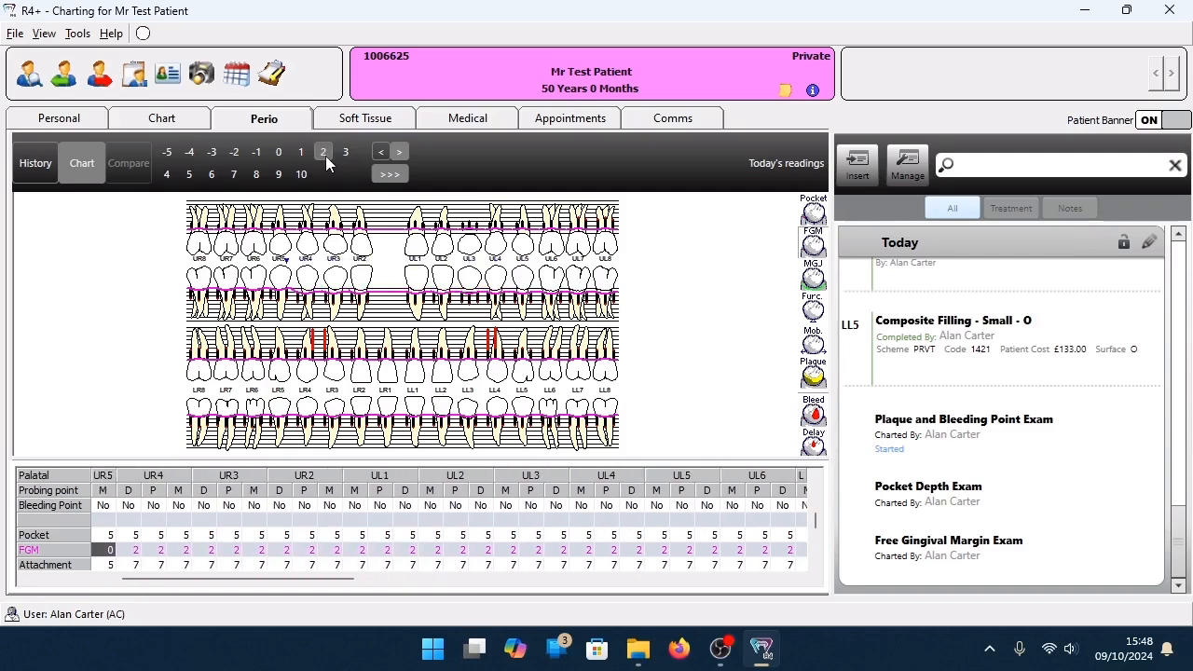
click(325, 156)
click(326, 155)
click(325, 155)
click(325, 156)
Finish the palatal margin at UR8 and enter a free gingival margin of 2 along the lower lingual points from LR8 to LL8.
click(325, 155)
click(325, 155)
click(325, 156)
click(325, 156)
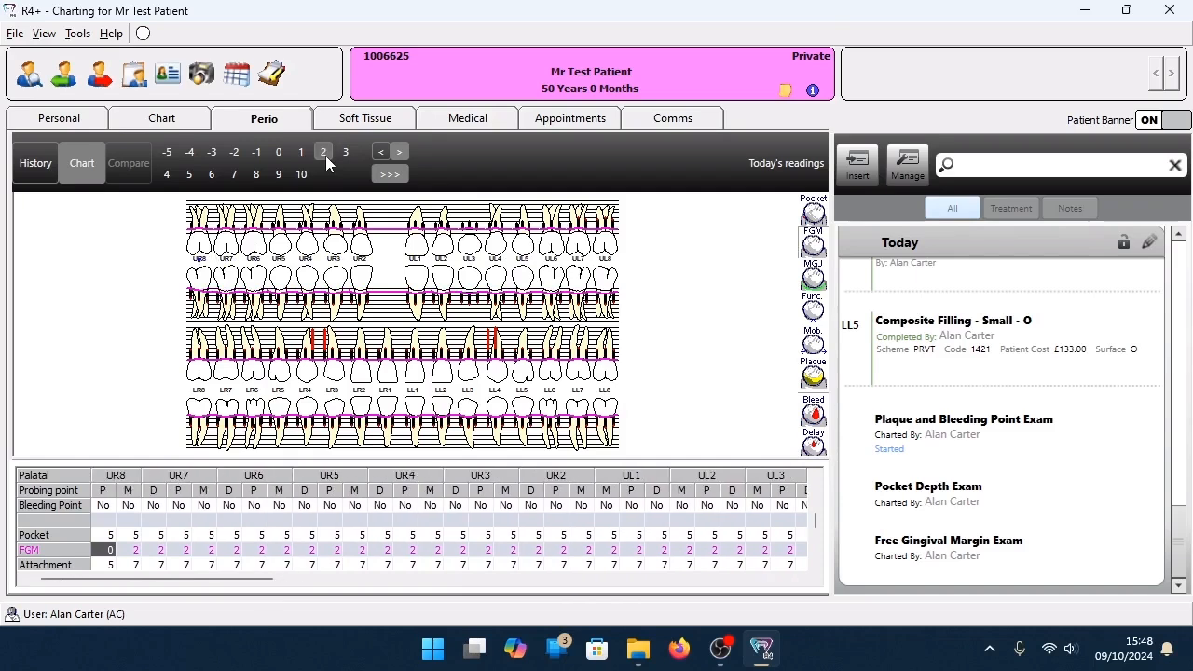
click(325, 156)
click(326, 156)
click(325, 156)
click(325, 156)
click(325, 156)
click(326, 156)
click(325, 156)
click(325, 156)
click(325, 156)
click(325, 156)
click(326, 156)
click(325, 155)
click(325, 155)
click(325, 156)
click(326, 155)
click(325, 155)
click(325, 156)
click(325, 155)
click(325, 156)
click(325, 156)
click(325, 155)
click(326, 156)
click(325, 156)
click(326, 156)
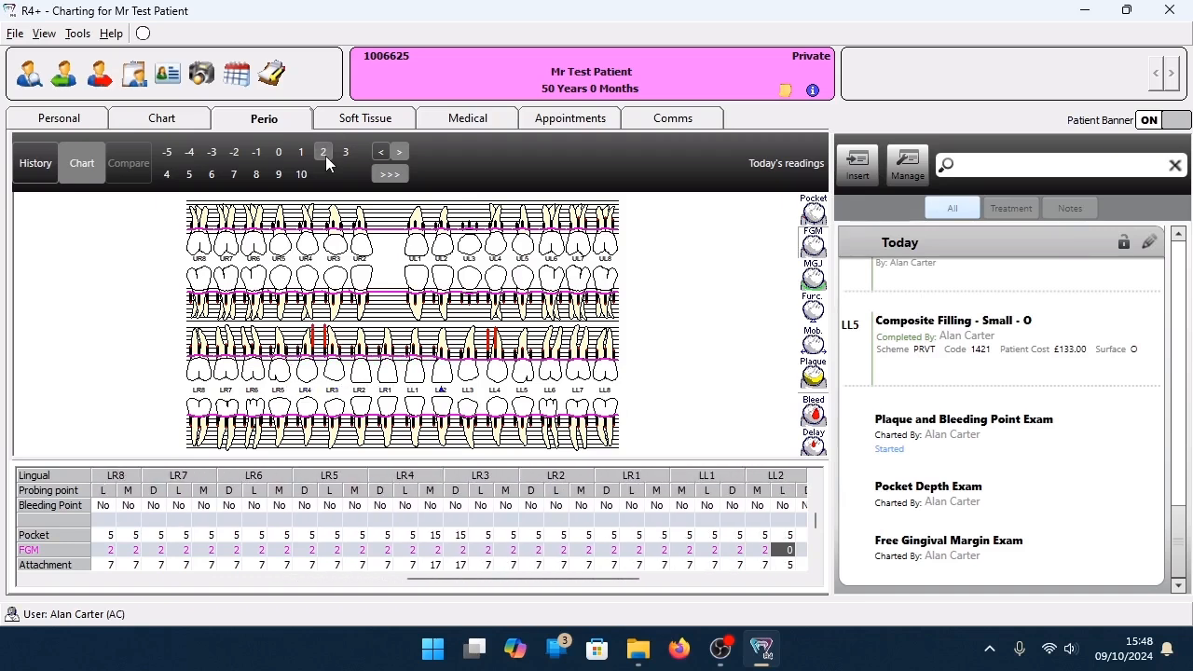
click(323, 152)
click(323, 152)
click(324, 152)
click(323, 152)
click(323, 152)
click(324, 152)
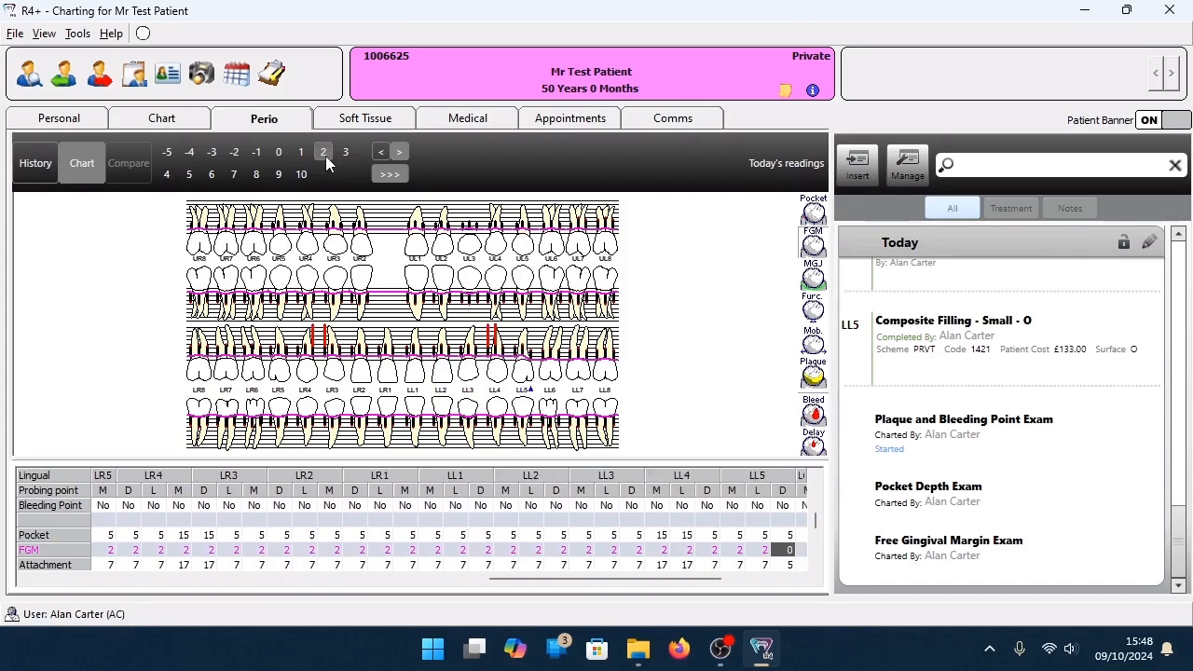
click(323, 152)
click(323, 152)
click(324, 152)
click(324, 152)
click(324, 152)
click(325, 155)
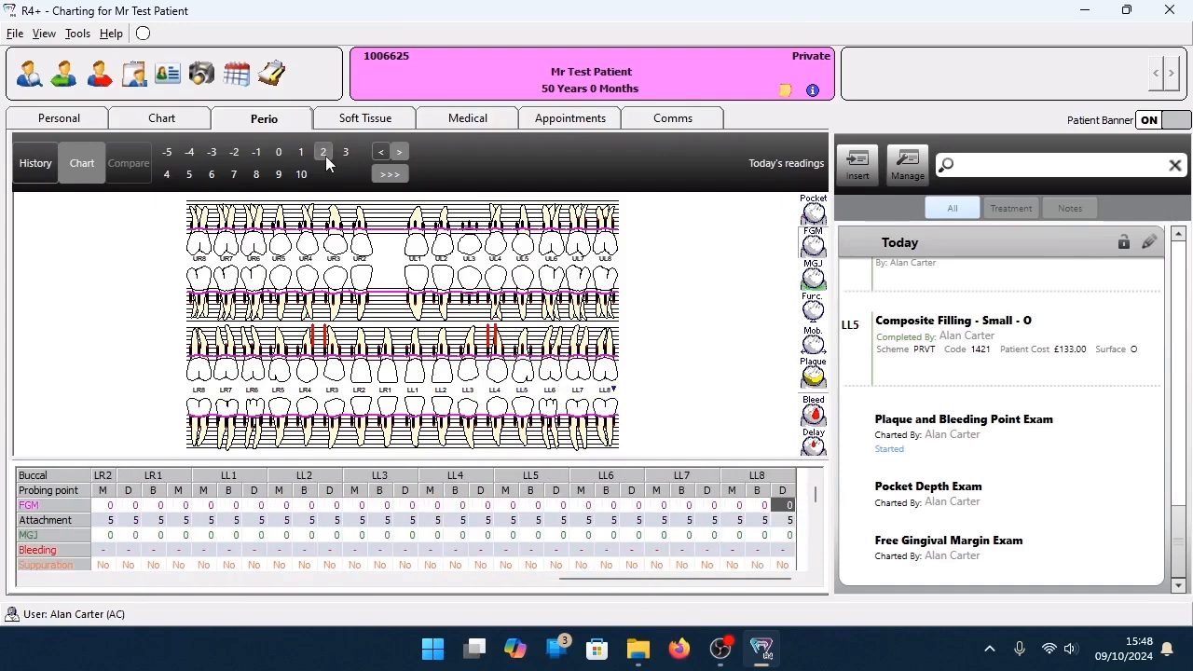
Enter a free gingival margin of 2 at the lower buccal points from LL8 to LL5.
click(325, 156)
click(325, 156)
click(325, 156)
click(326, 156)
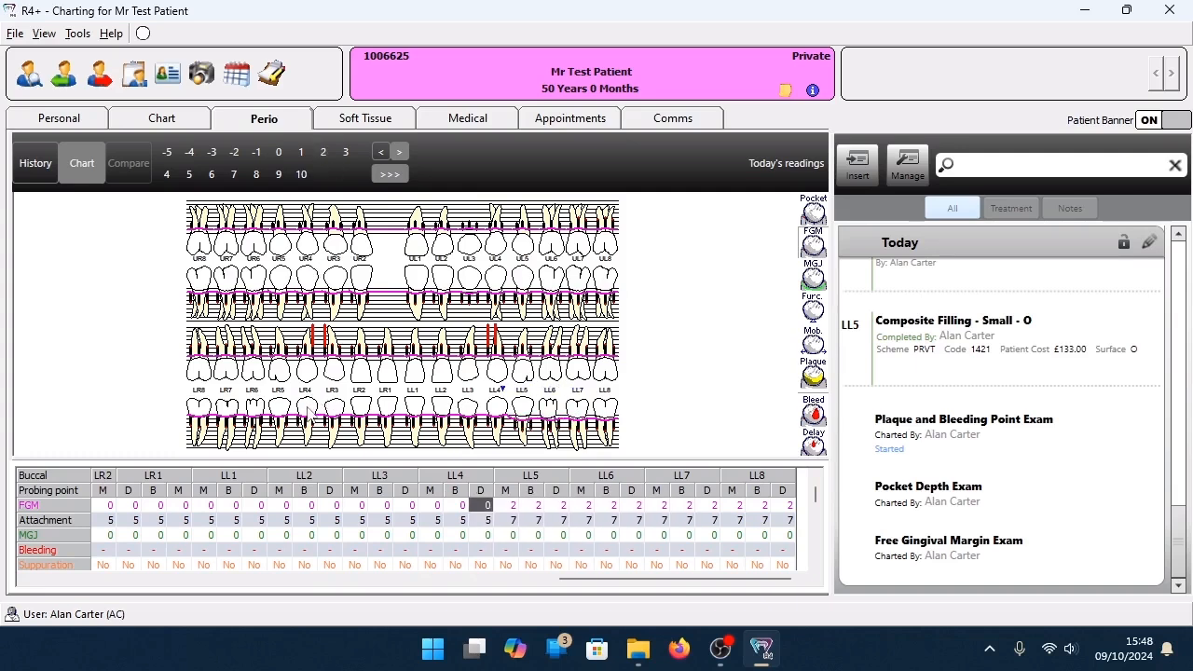
Enter a free gingival margin of 7 at the buccal points of LR4, starting from mesial, and on into LR5.
click(312, 403)
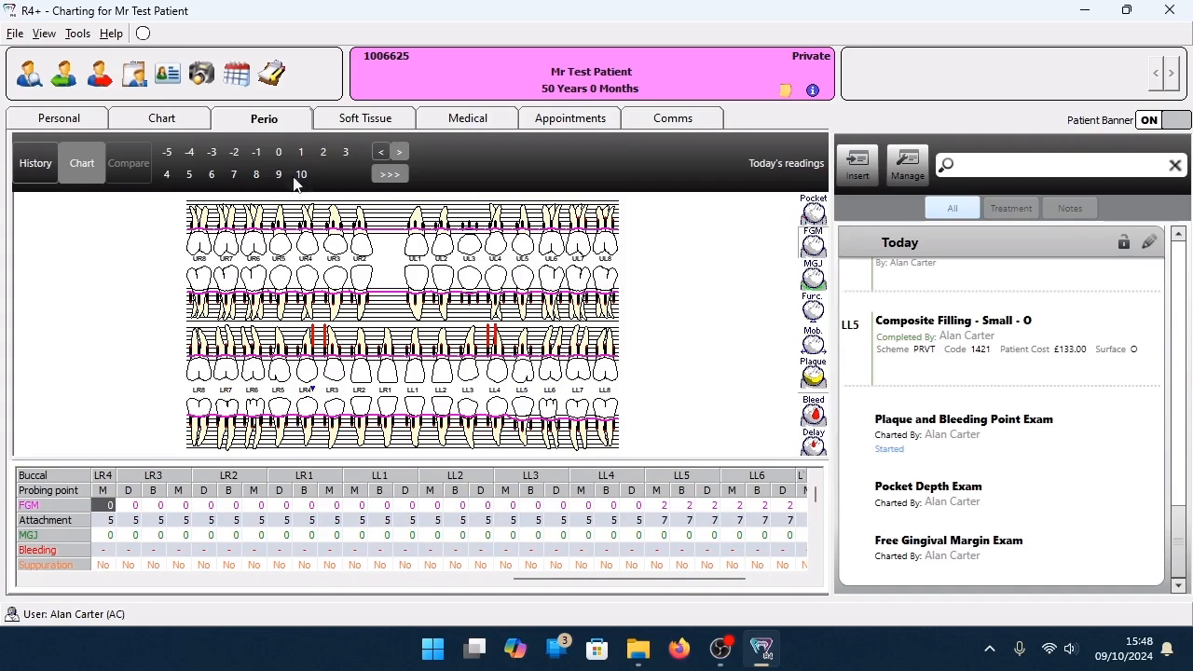
click(234, 176)
click(234, 175)
click(234, 176)
click(234, 175)
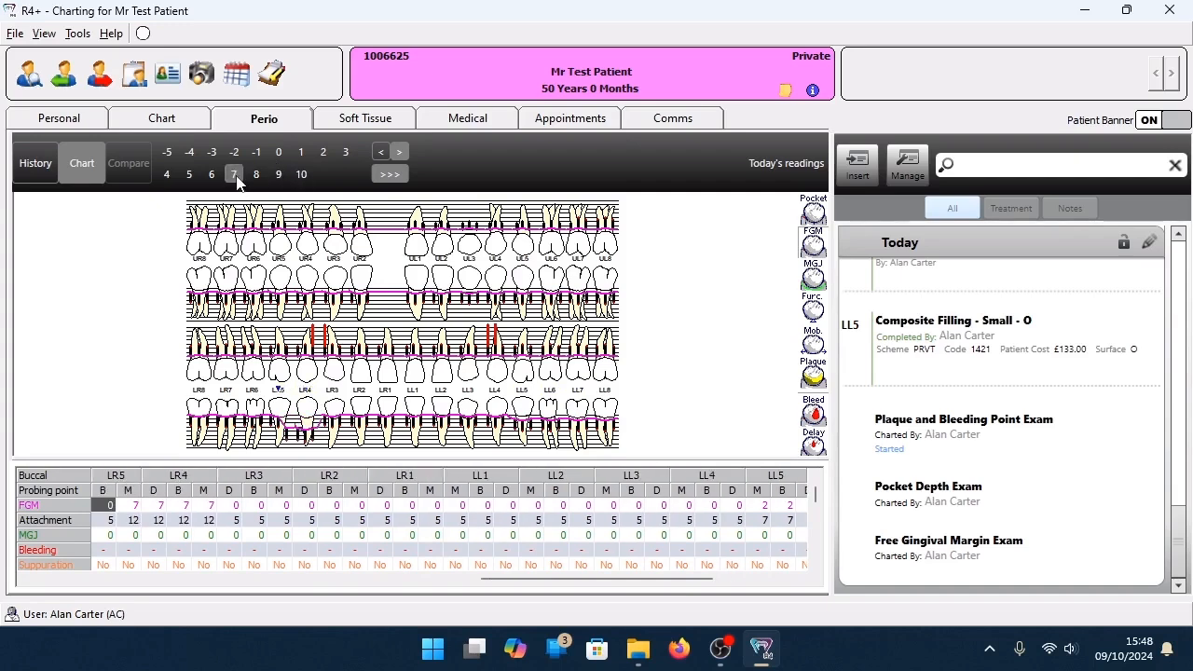
click(234, 175)
click(234, 175)
click(234, 176)
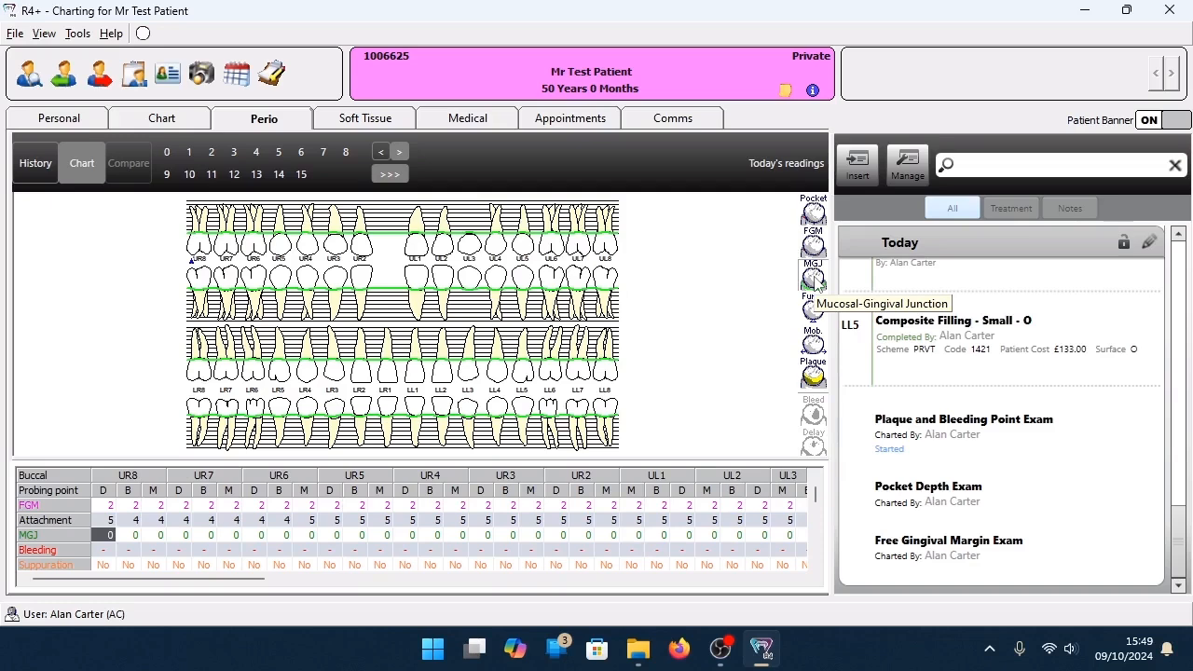
Enter a mucosal-gingival junction reading of 7 at the upper buccal points from UR8 to the mesial point of UL8.
click(323, 152)
double_click(323, 152)
click(323, 152)
double_click(323, 152)
double_click(324, 152)
click(324, 152)
triple_click(323, 152)
click(323, 152)
triple_click(325, 154)
double_click(325, 154)
double_click(327, 152)
triple_click(327, 152)
double_click(327, 152)
triple_click(327, 152)
double_click(328, 152)
click(328, 151)
double_click(327, 152)
double_click(327, 152)
double_click(327, 152)
triple_click(327, 152)
double_click(327, 152)
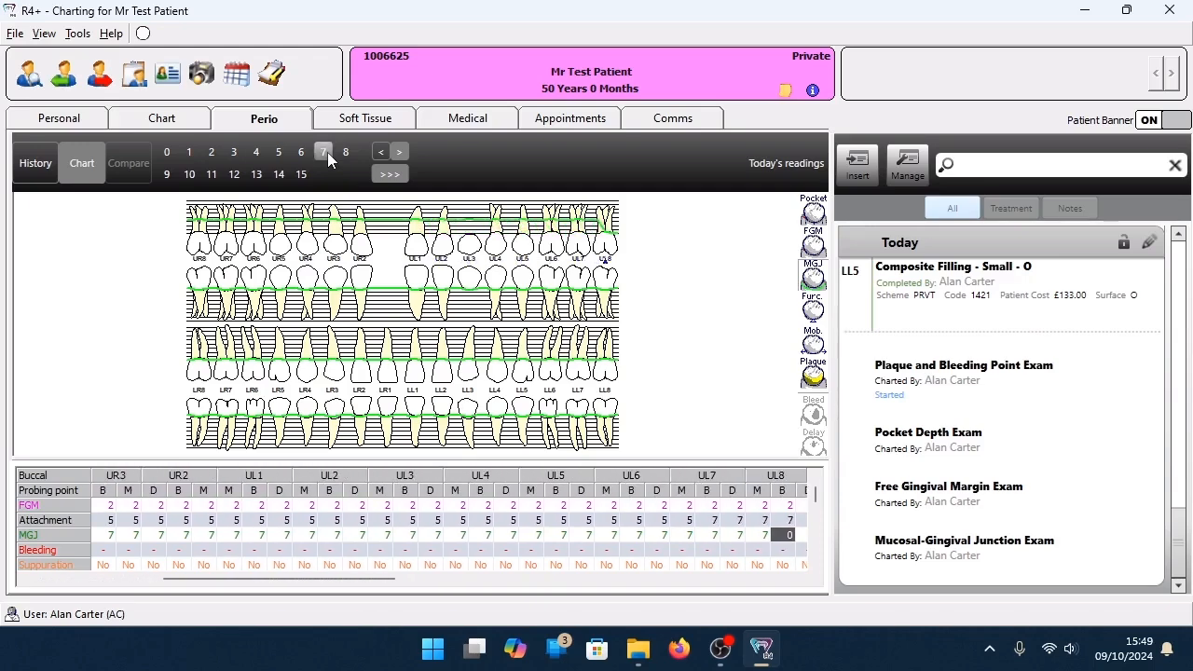
Finish the mucosal-gingival junction buccally at UL8 and enter 7 at the palatal points from UL8 back to UR5.
triple_click(327, 152)
triple_click(328, 152)
double_click(327, 152)
double_click(327, 152)
triple_click(328, 152)
double_click(327, 152)
triple_click(328, 152)
double_click(327, 152)
double_click(328, 152)
triple_click(327, 152)
triple_click(327, 152)
double_click(328, 152)
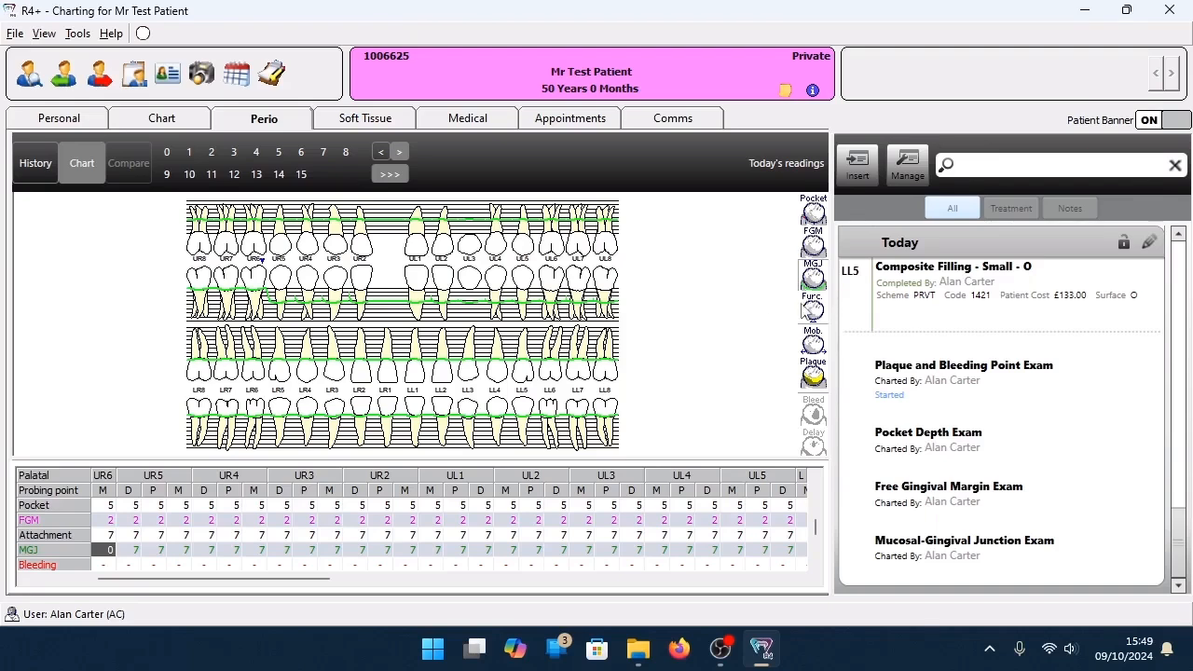
Switch to furcation charting and enter 3 buccally for UR8, UR7, UR6, UR4 and UL4, and 2 for UL6 and UL7.
click(820, 318)
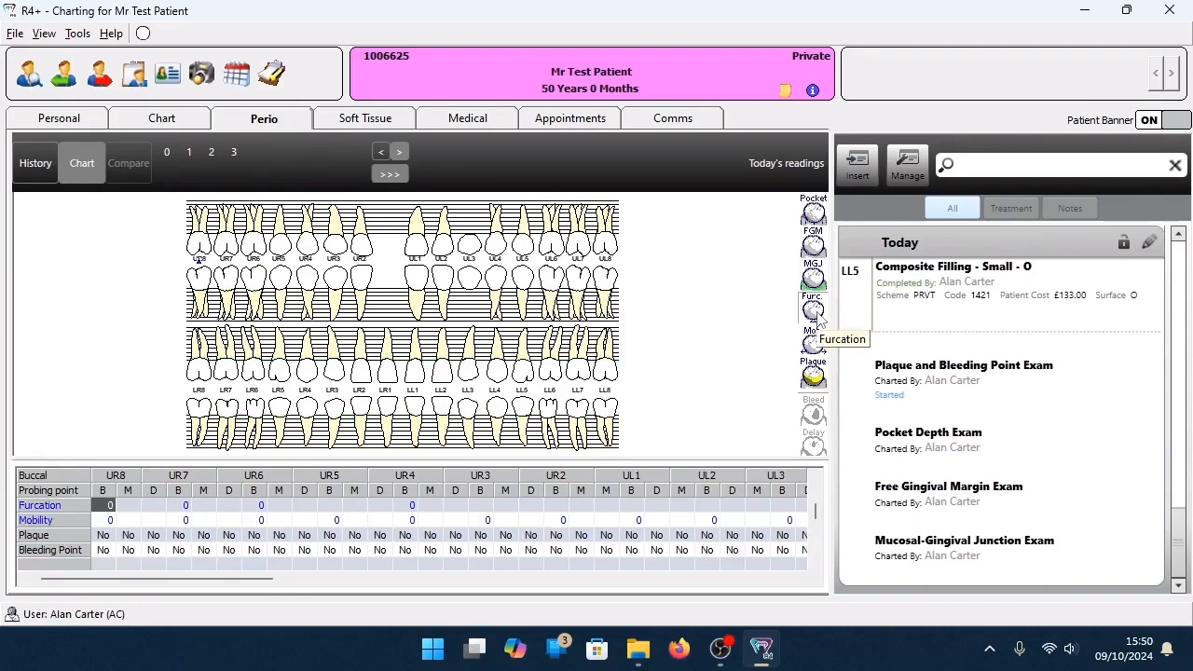
click(233, 153)
click(233, 152)
click(233, 153)
click(233, 153)
click(233, 153)
click(213, 152)
click(215, 152)
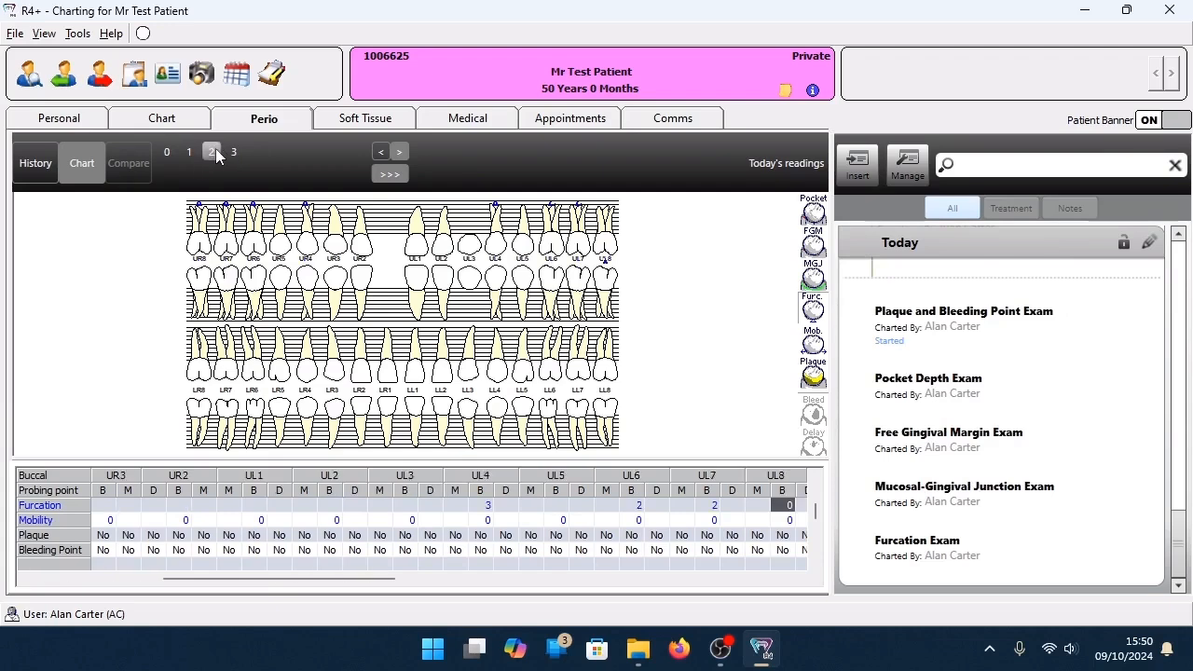
Enter furcation 2 at UL8 buccal and distopalatal, 3 at UL8 mesial and UL7 distal, and 1 at UL7 mesial, UL6 and UL4.
click(216, 151)
click(215, 152)
click(238, 151)
click(237, 151)
click(188, 153)
click(187, 154)
click(187, 154)
click(187, 154)
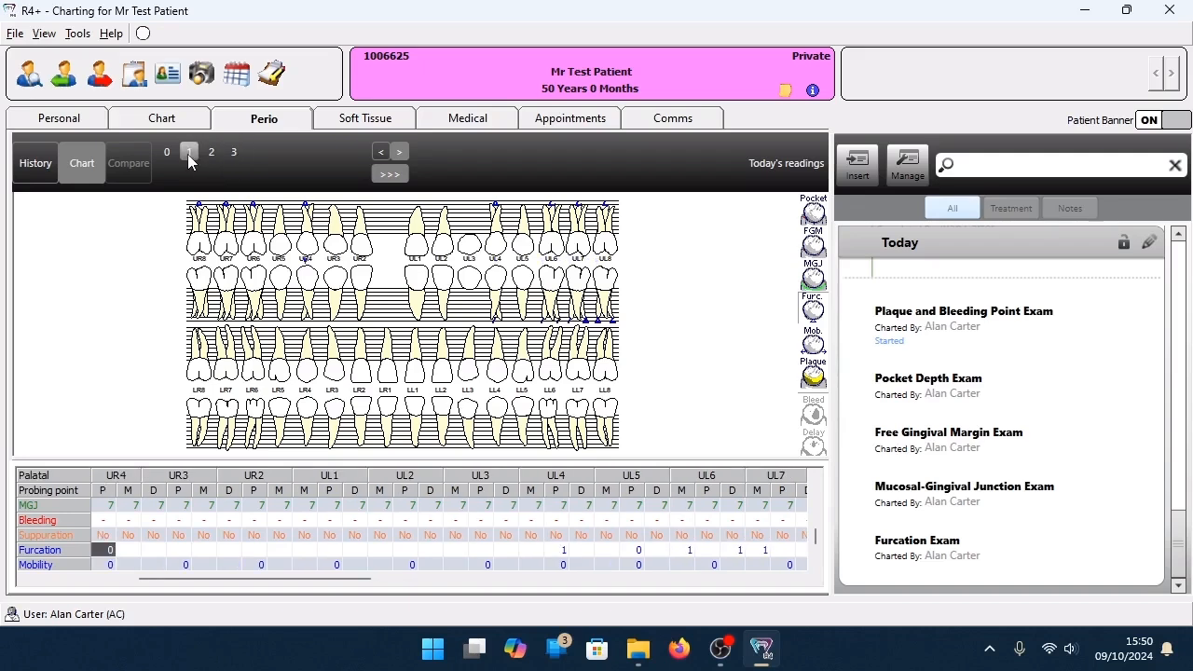
Enter furcation 3 at the palatal points of UR4, UR6, UR7 and UR8 and the lingual points of LR8 and LR7.
click(238, 153)
click(238, 154)
click(238, 154)
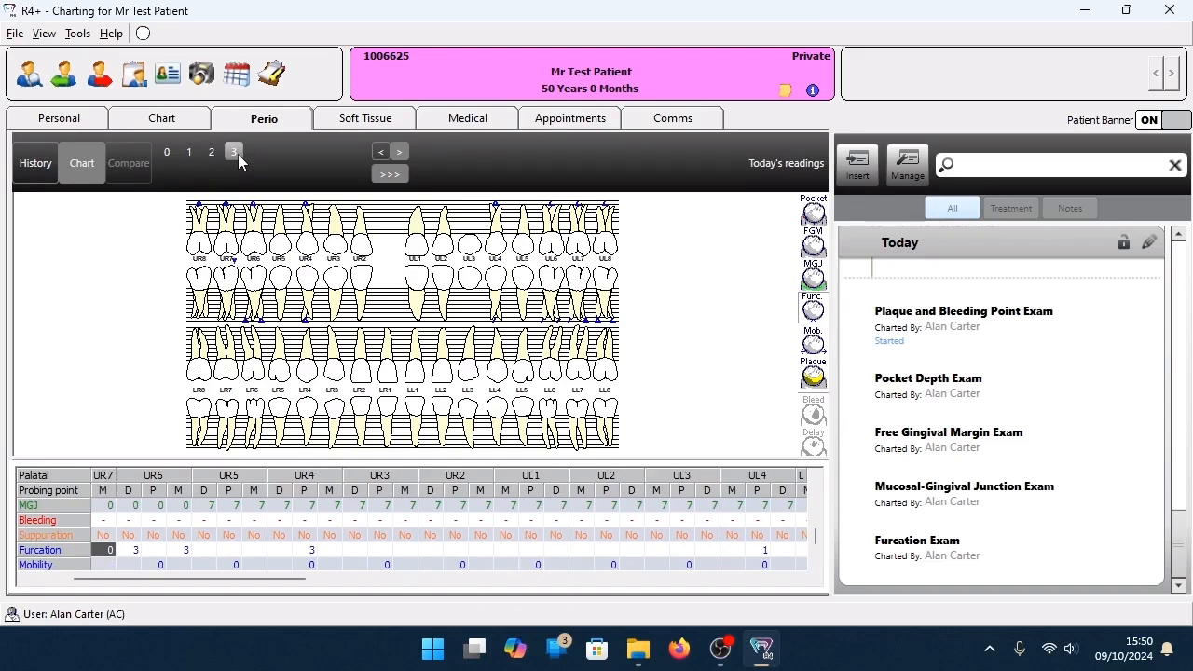
click(238, 154)
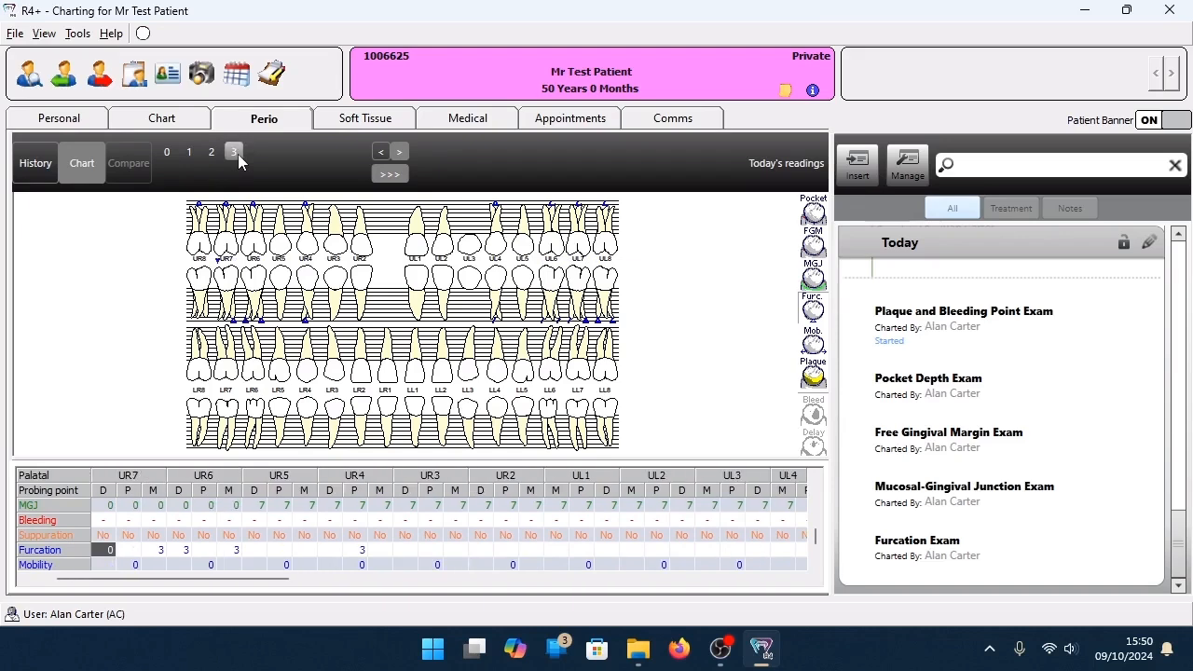
click(238, 154)
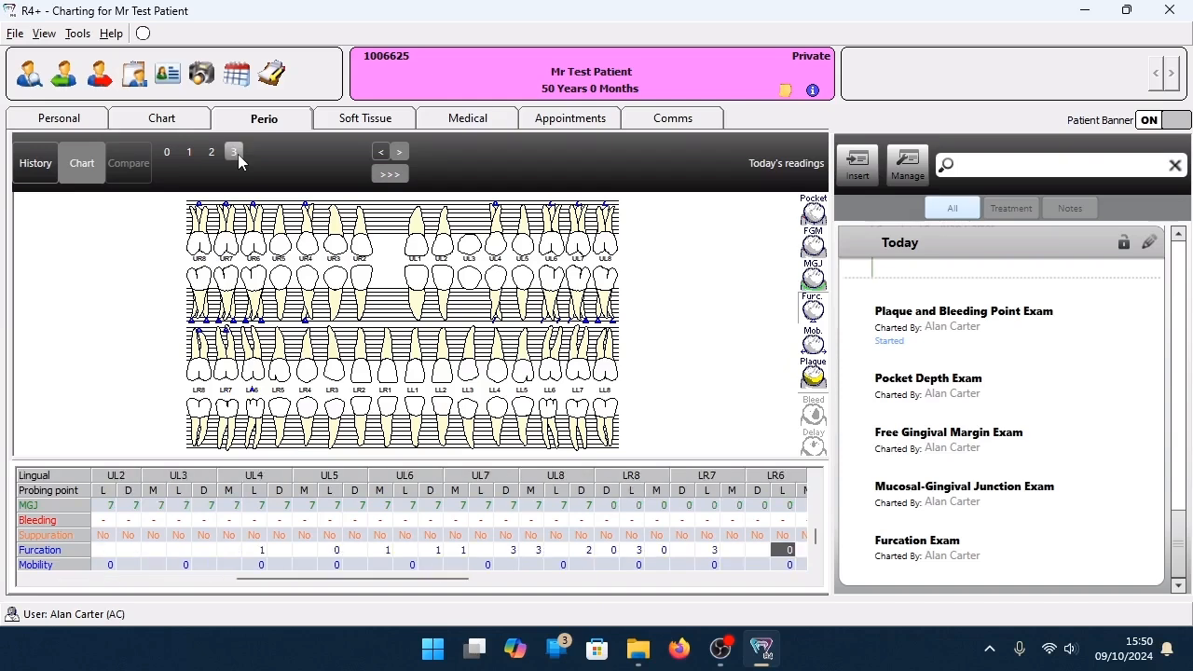
Enter furcation 3 lingually for LR6, LR4, LL4 and LL6 to LL8, and buccally for LL8 to LL6, LL4 and LR4.
click(237, 154)
click(237, 154)
click(238, 154)
click(238, 154)
click(238, 154)
click(238, 154)
click(237, 153)
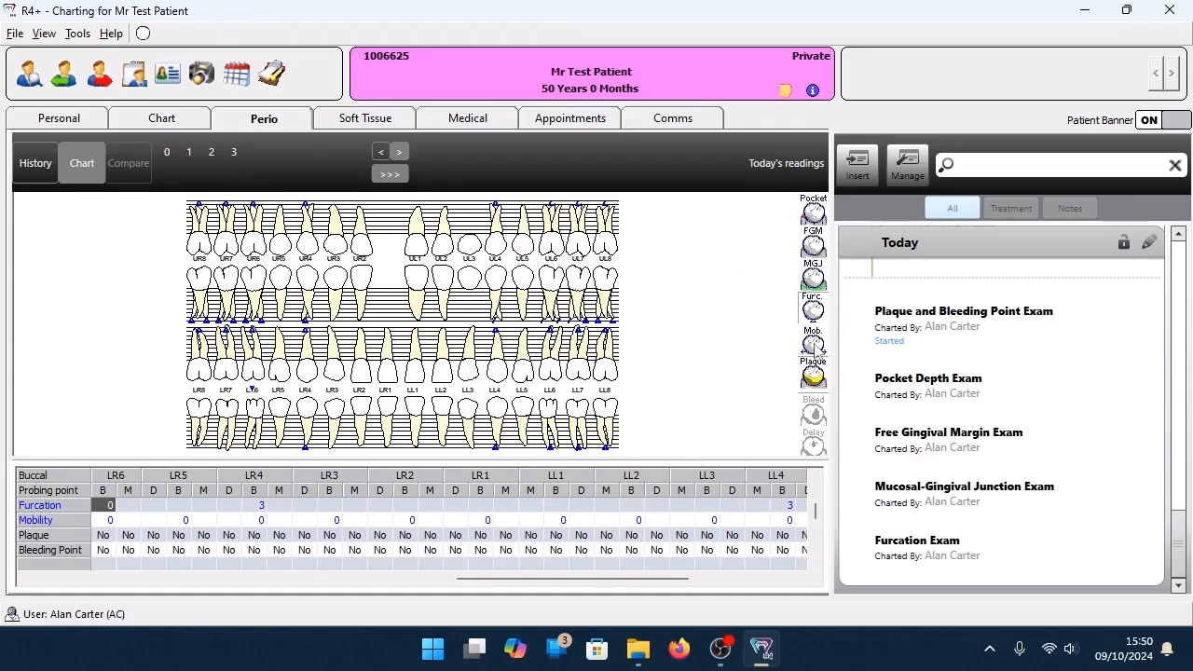
Switch to mobility charting and enter 3 for all upper teeth and for LL8 to LL5.
click(814, 345)
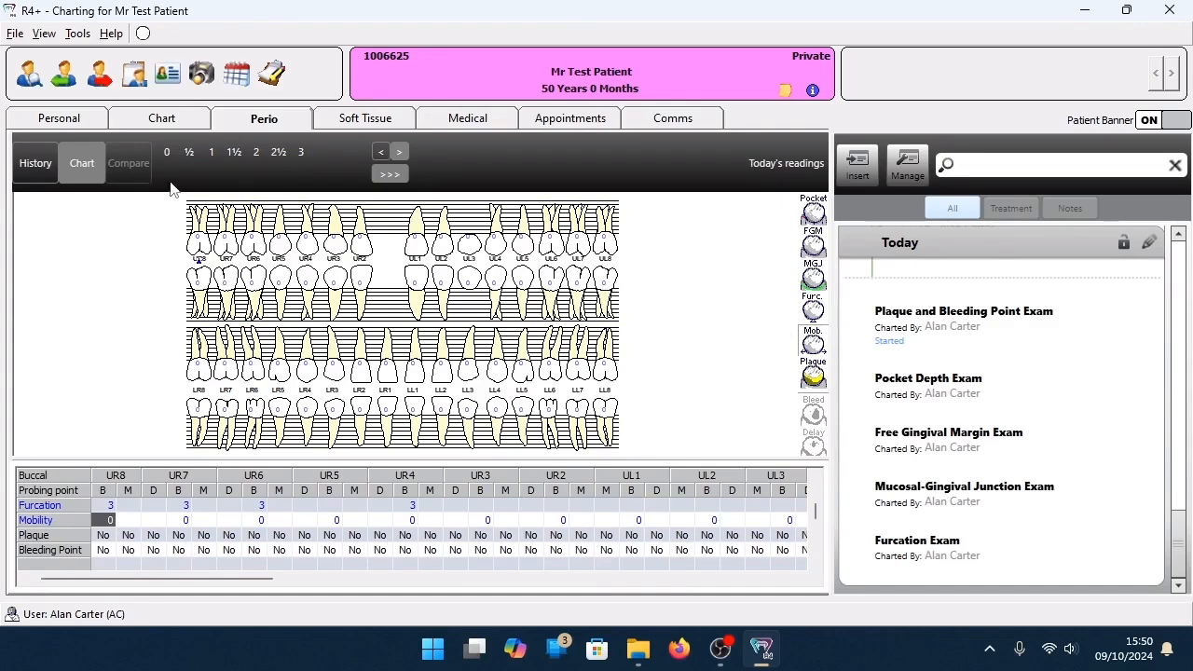
click(301, 152)
click(301, 152)
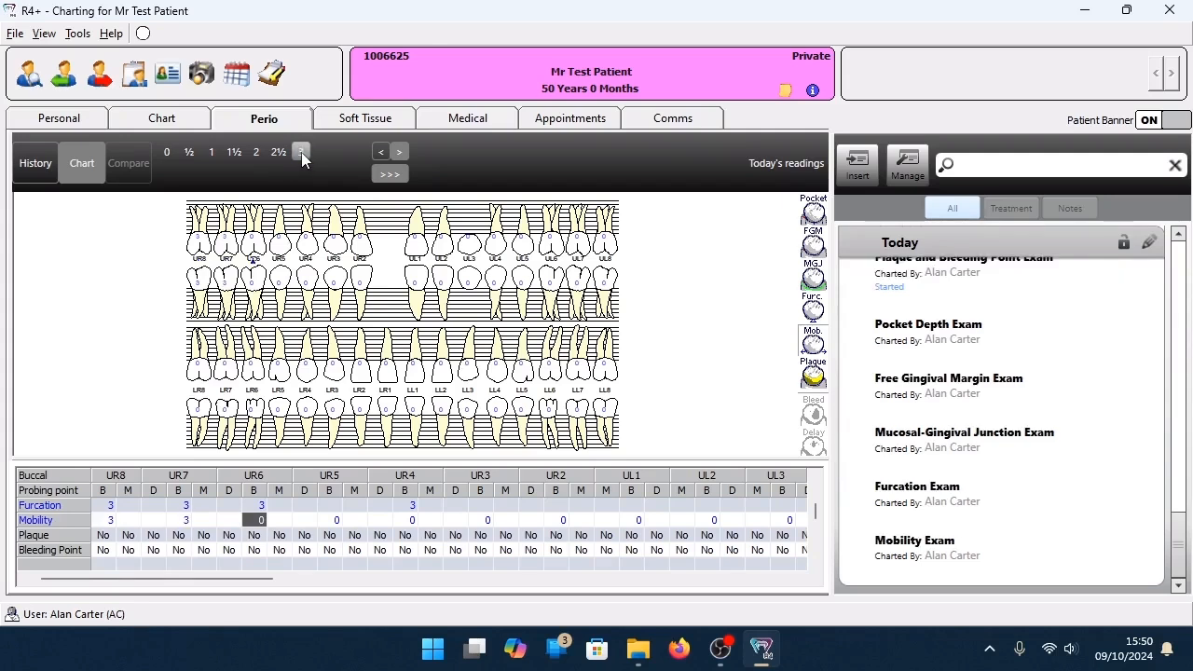
click(301, 151)
click(301, 152)
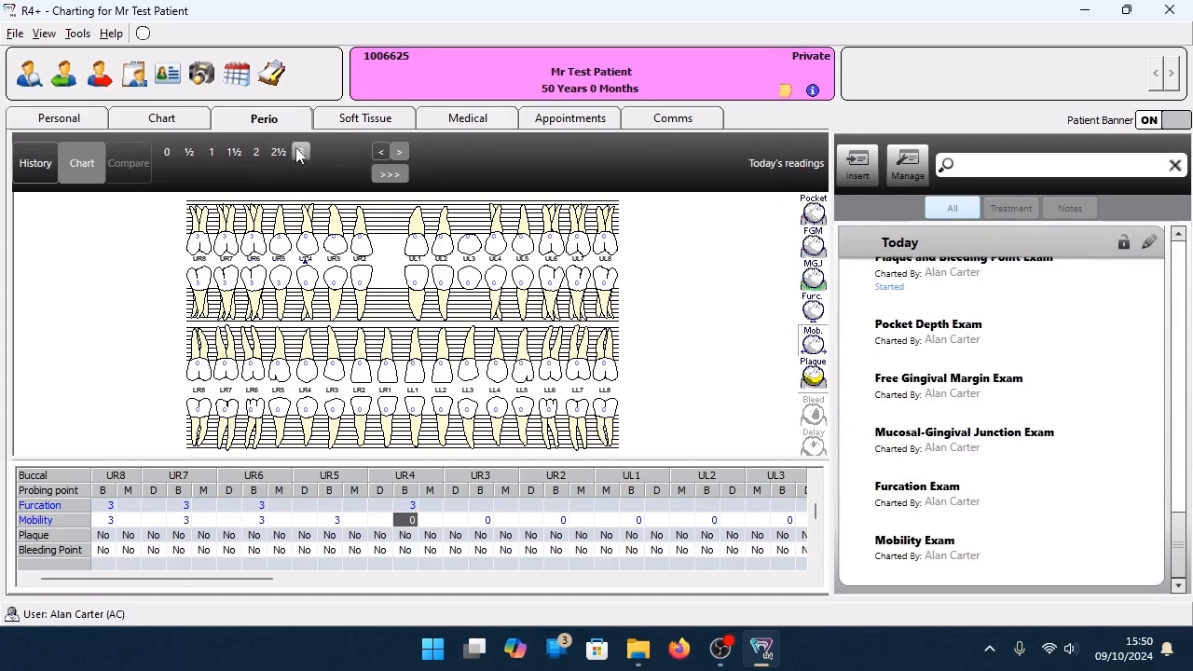
click(300, 152)
click(300, 152)
click(300, 152)
click(300, 152)
click(300, 152)
click(300, 152)
click(300, 152)
click(300, 151)
click(301, 152)
click(300, 152)
click(300, 152)
click(300, 152)
click(300, 152)
click(300, 151)
click(299, 152)
Enter mobility 1½ for LL4, 2 for LL3 to LL1 and 1 for LR1 to LR7, and re-enter 3 for LL5.
click(235, 153)
click(255, 153)
click(255, 153)
click(255, 153)
click(211, 152)
click(210, 152)
click(210, 152)
click(211, 152)
click(210, 152)
click(210, 152)
click(210, 152)
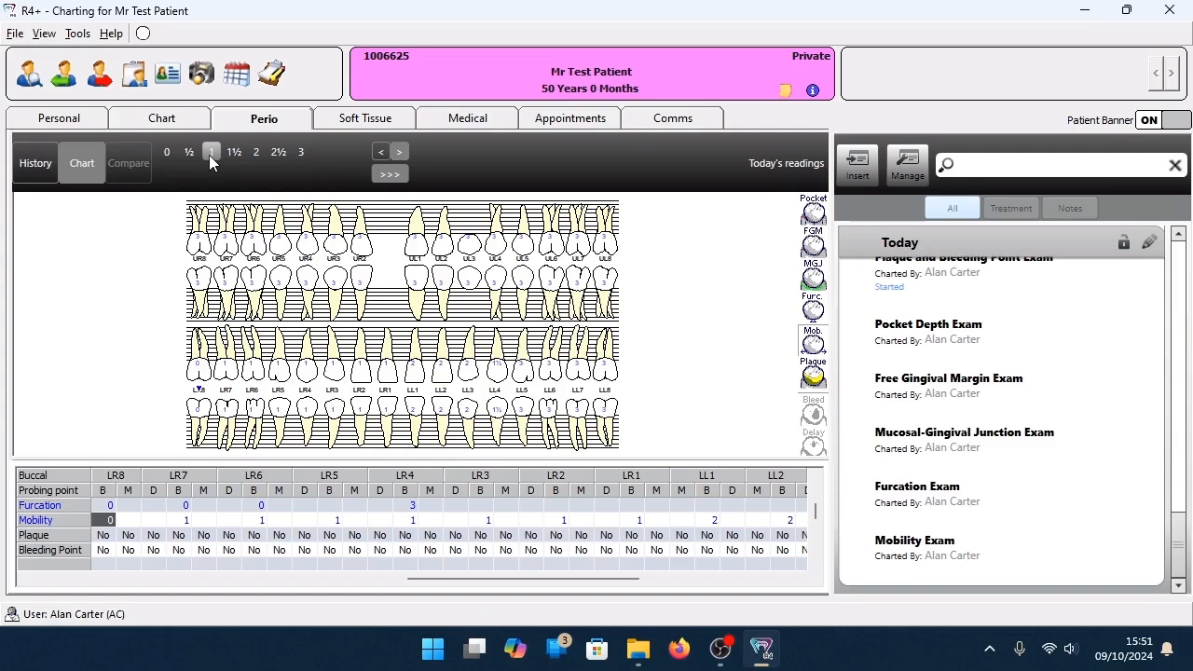
click(528, 385)
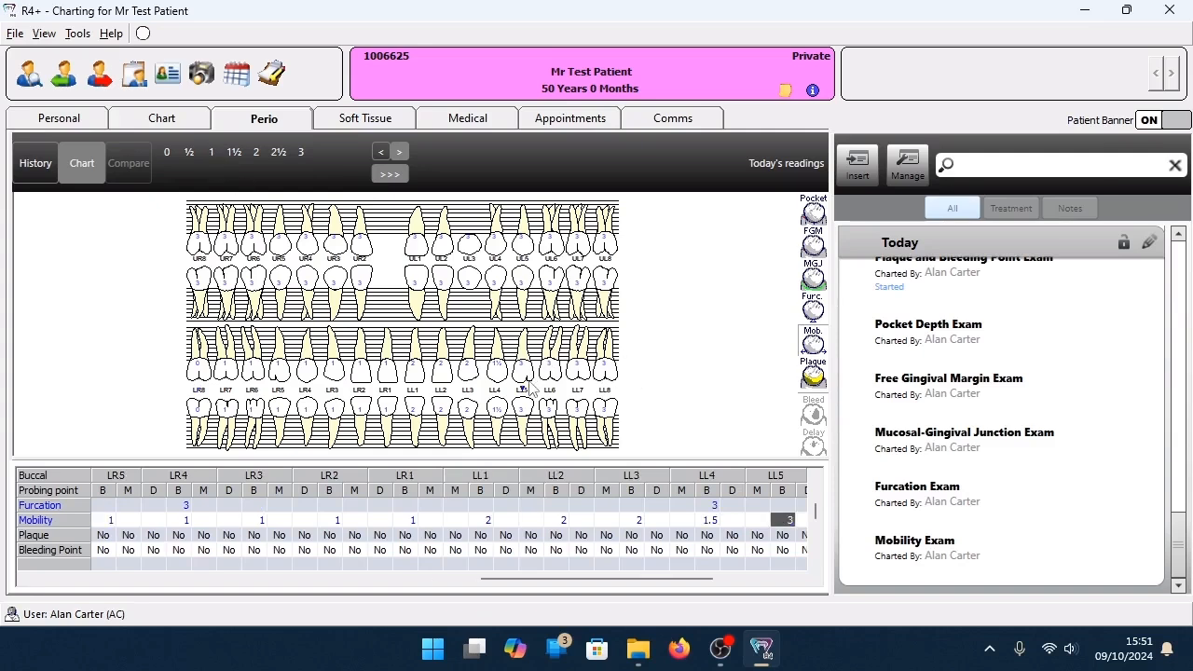
click(297, 155)
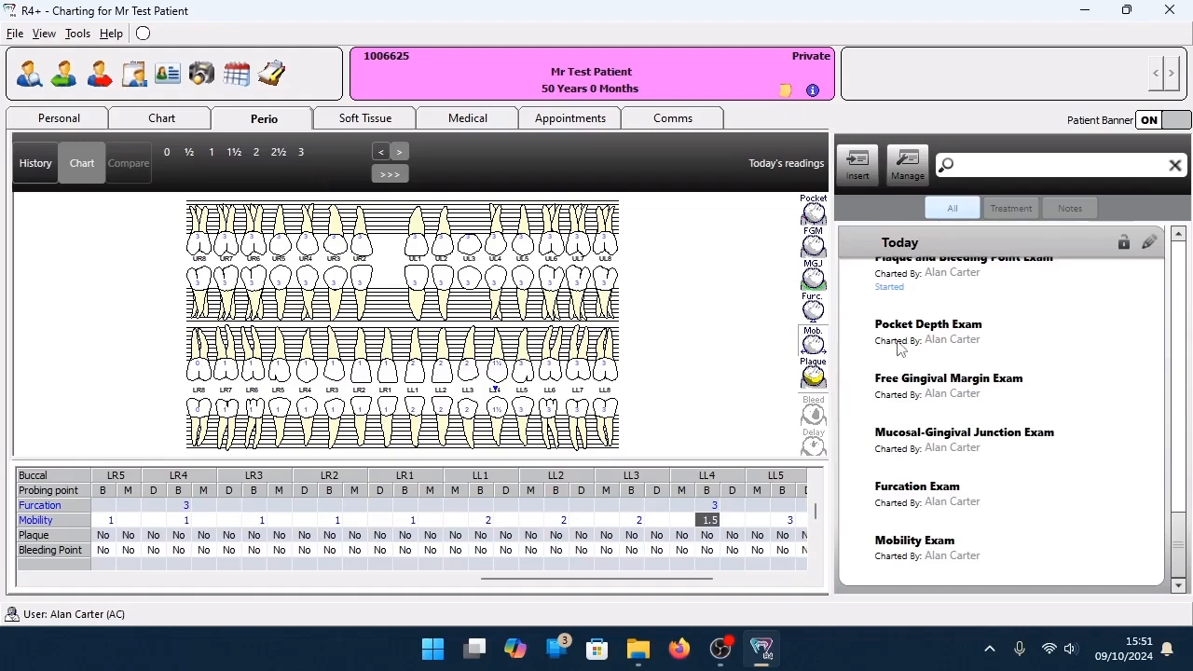
Switch to plaque and bleeding charting and mark plaque on one surface each of UR8, UR5, UR4, UR2, UL6 and UL8.
click(812, 377)
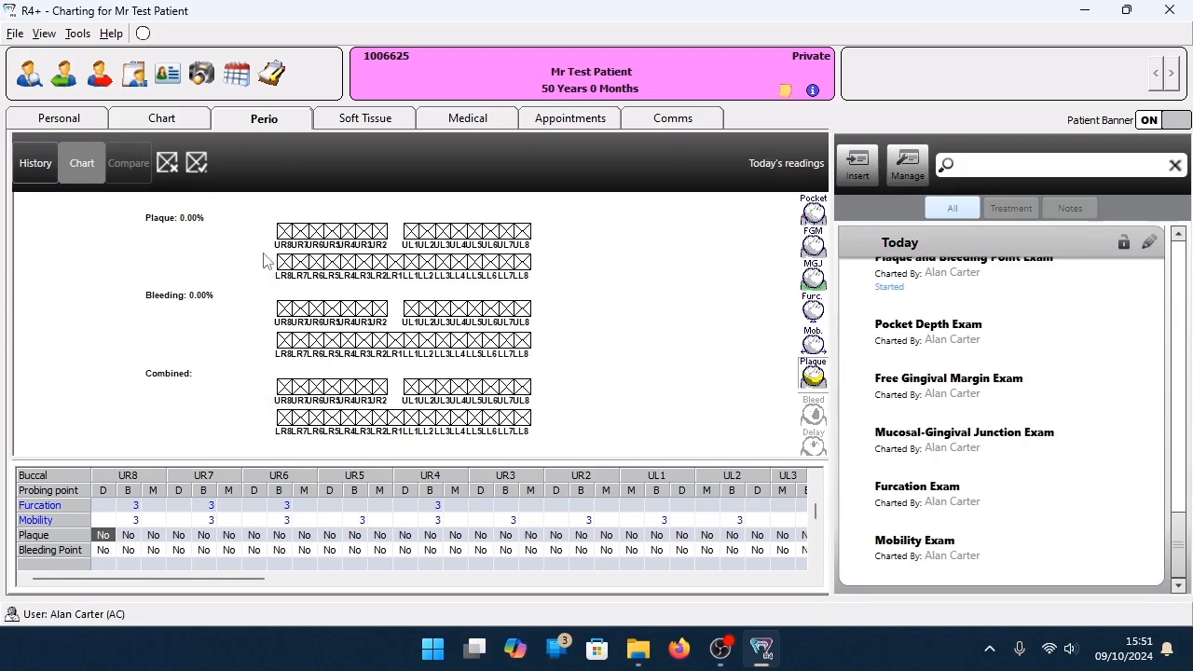
click(282, 232)
click(327, 232)
click(353, 233)
click(381, 227)
click(491, 236)
click(528, 232)
Mark plaque on one surface each of LL4, LL2, LR1, LR6 and LR7 and on two surfaces of LR3.
click(459, 257)
click(432, 262)
click(396, 258)
click(320, 263)
click(300, 267)
click(364, 267)
click(369, 262)
Mark bleeding on UR7, UR6, UR2, UL3, UL4, LR6, LR4, LR2, LL2, LL4 and LL8, and palatal plaque on UL4.
click(439, 309)
click(464, 340)
click(427, 345)
click(380, 345)
click(344, 341)
click(313, 340)
click(300, 313)
click(320, 309)
click(381, 304)
click(459, 244)
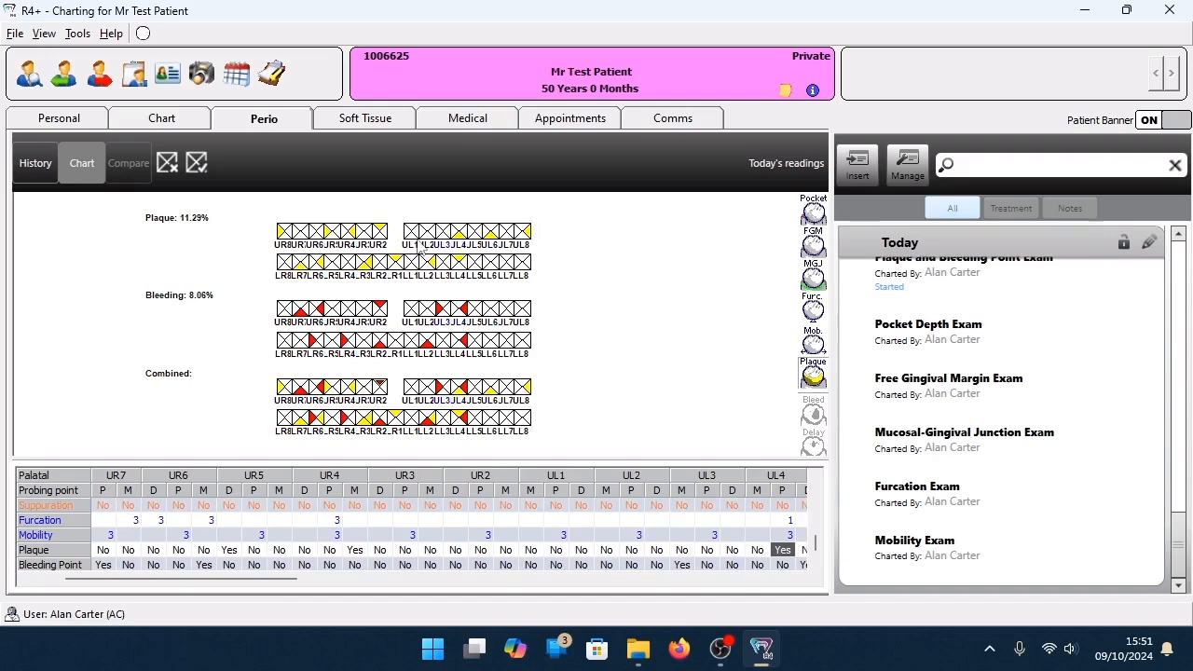
click(525, 341)
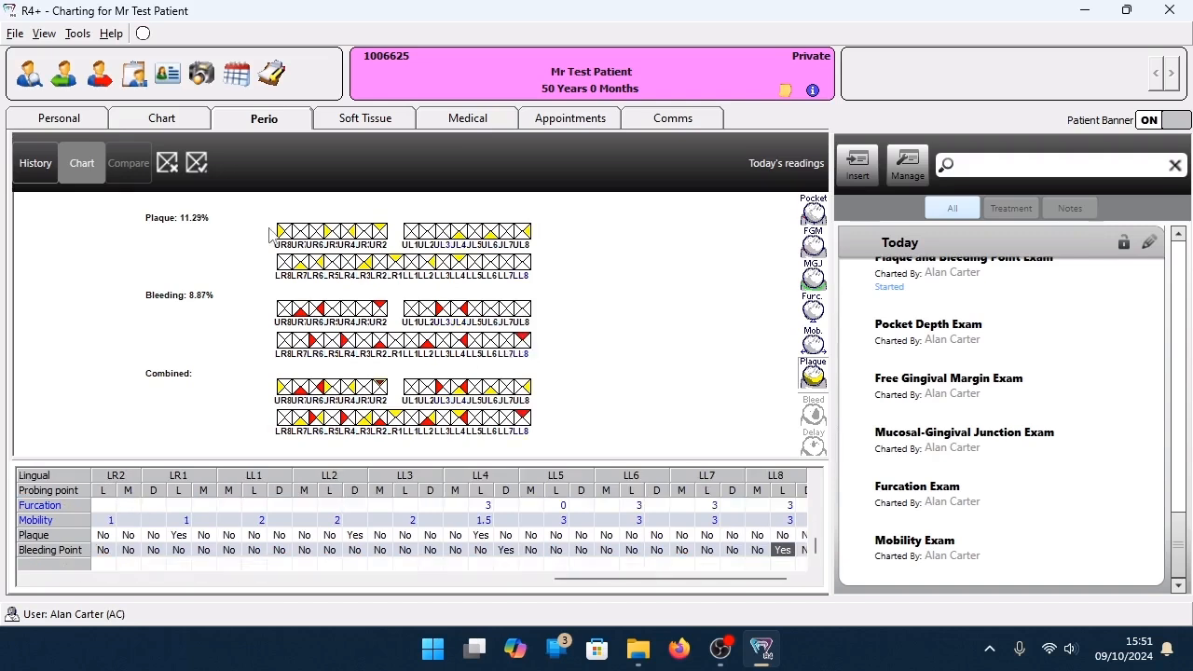
Finish the plaque and bleeding recording and complete the index charting session.
click(203, 174)
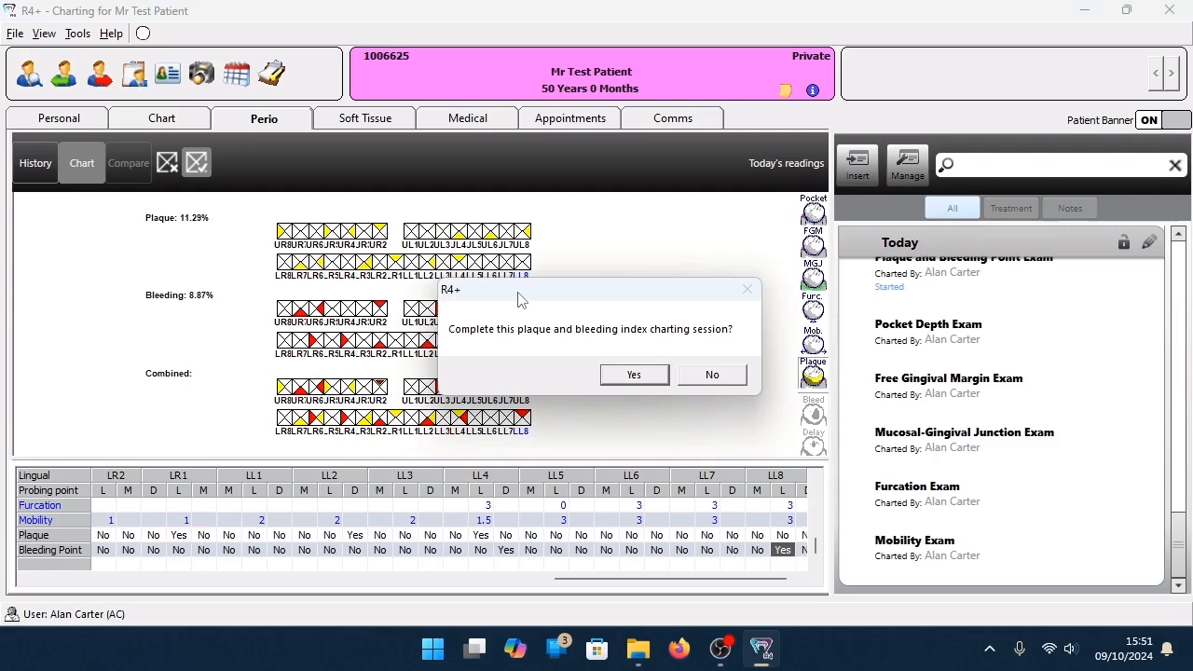
click(626, 378)
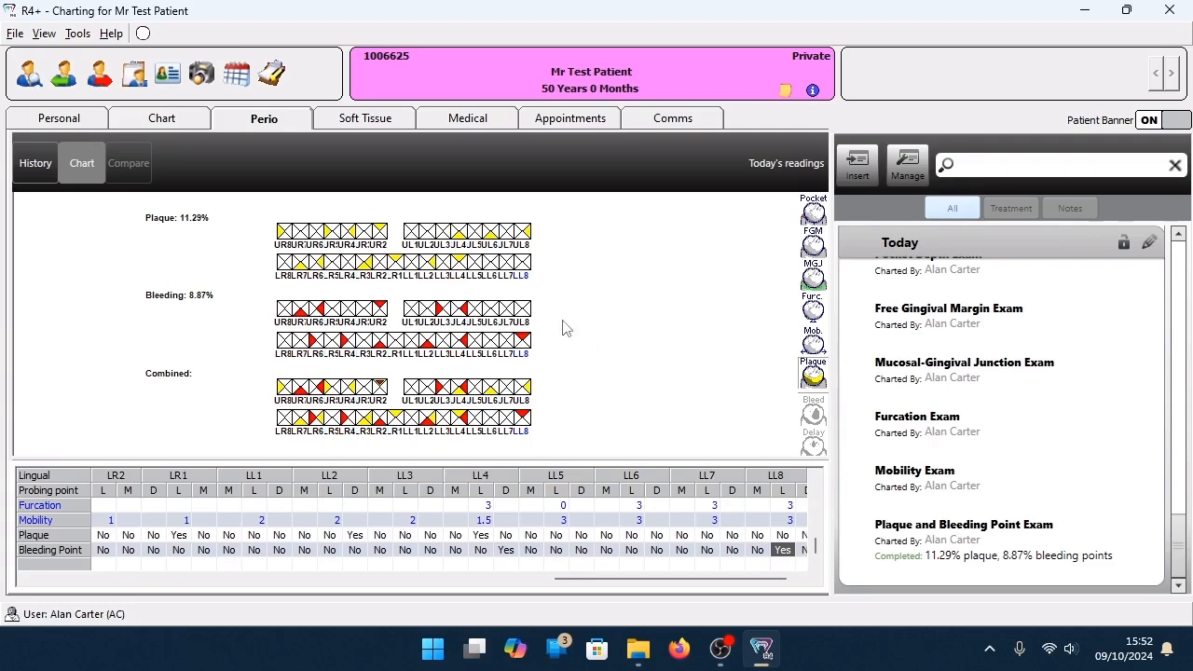
Review the whole-mouth plaque and bleeding history and close it.
click(77, 33)
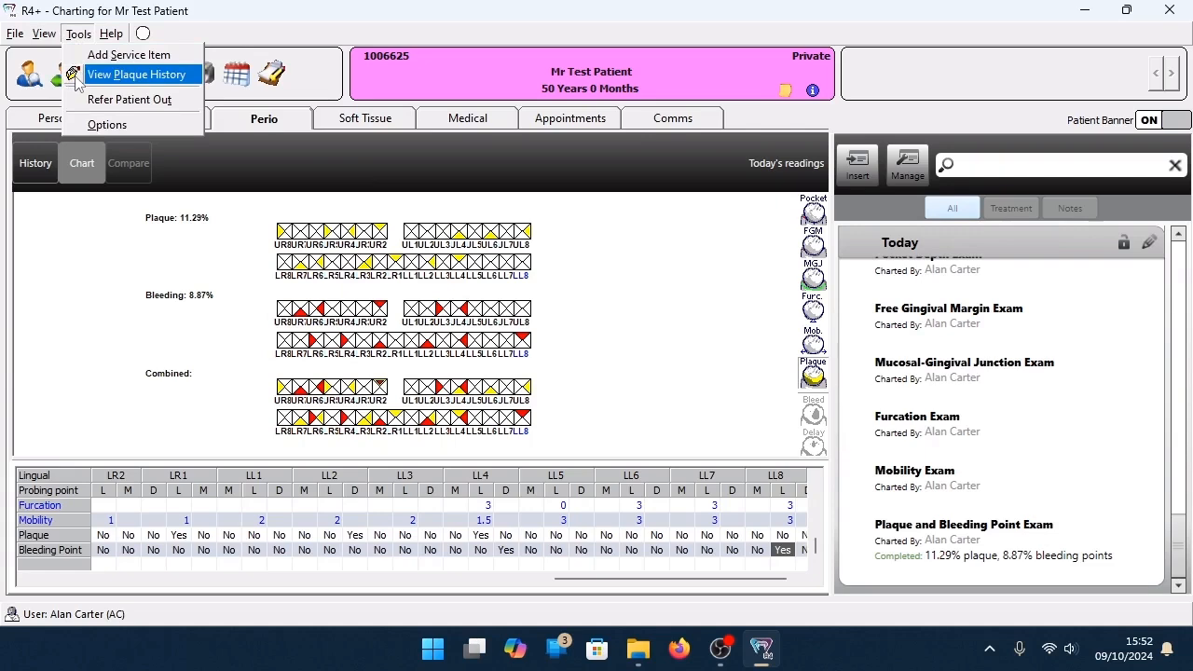
click(130, 75)
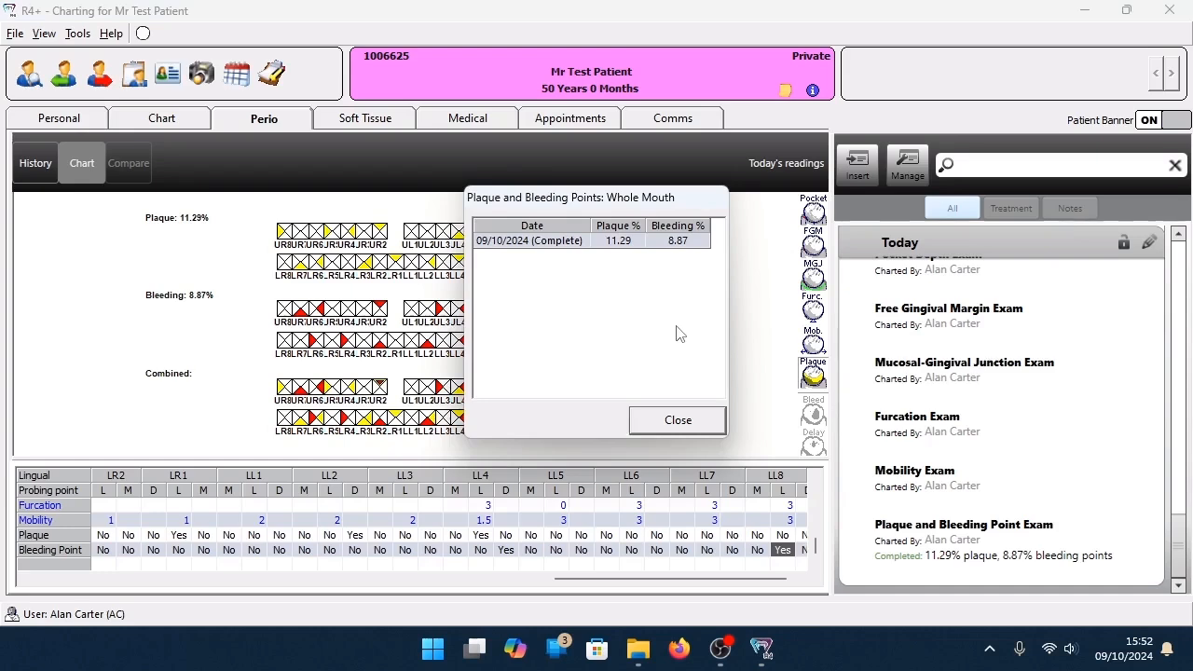
click(690, 421)
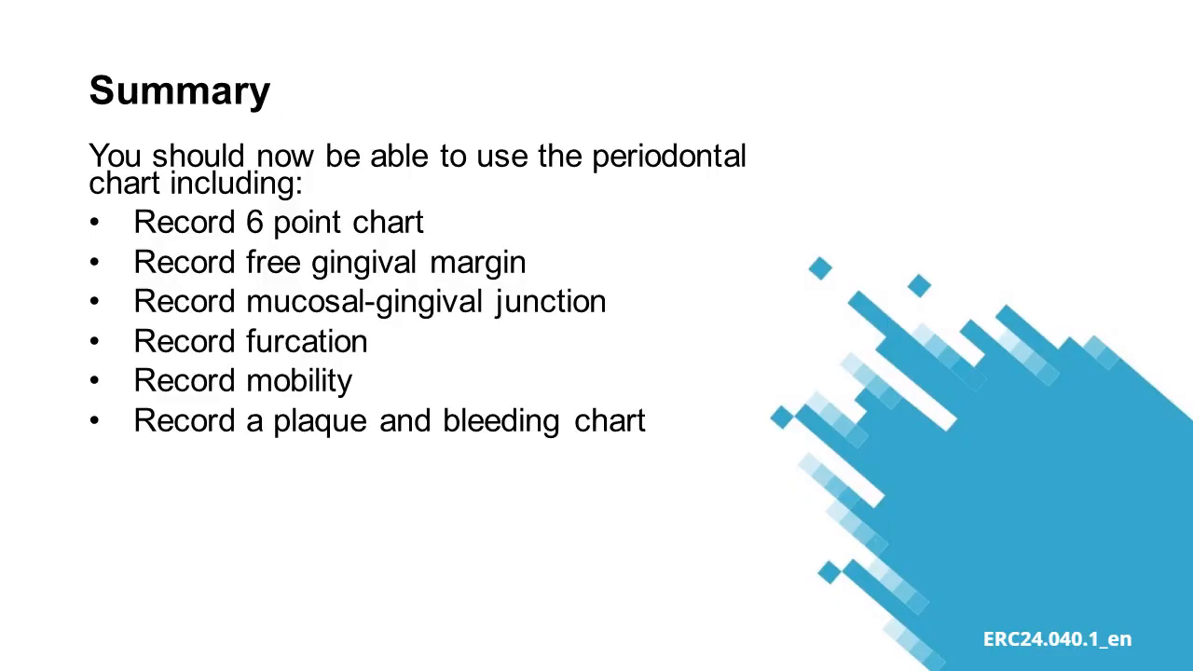